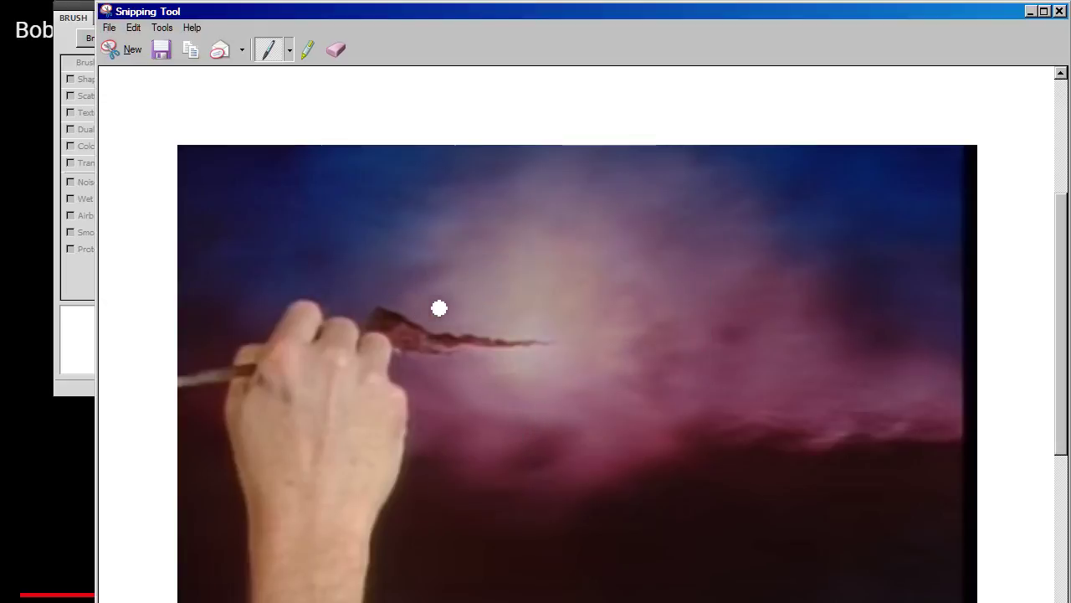
# - Switch to the Bob Ross Ebony Sea video, play it until all the sky clouds are painted, and pause it
pyautogui.hotkey('alt', 'Tab')
pyautogui.hotkey('alt', 'Tab')
pyautogui.click(435, 429)
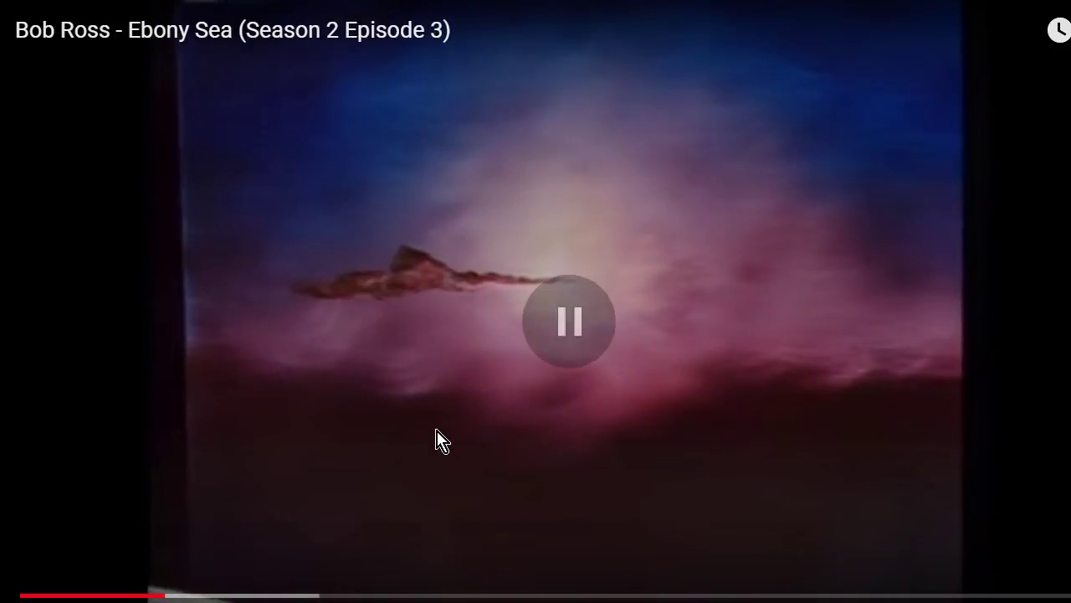
pyautogui.click(435, 432)
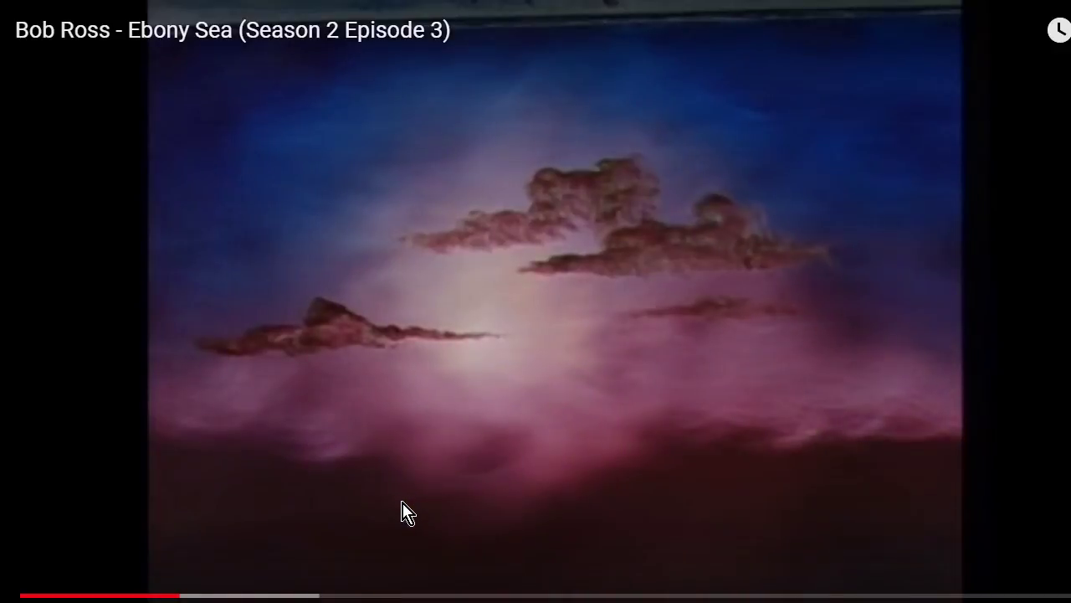
pyautogui.click(412, 477)
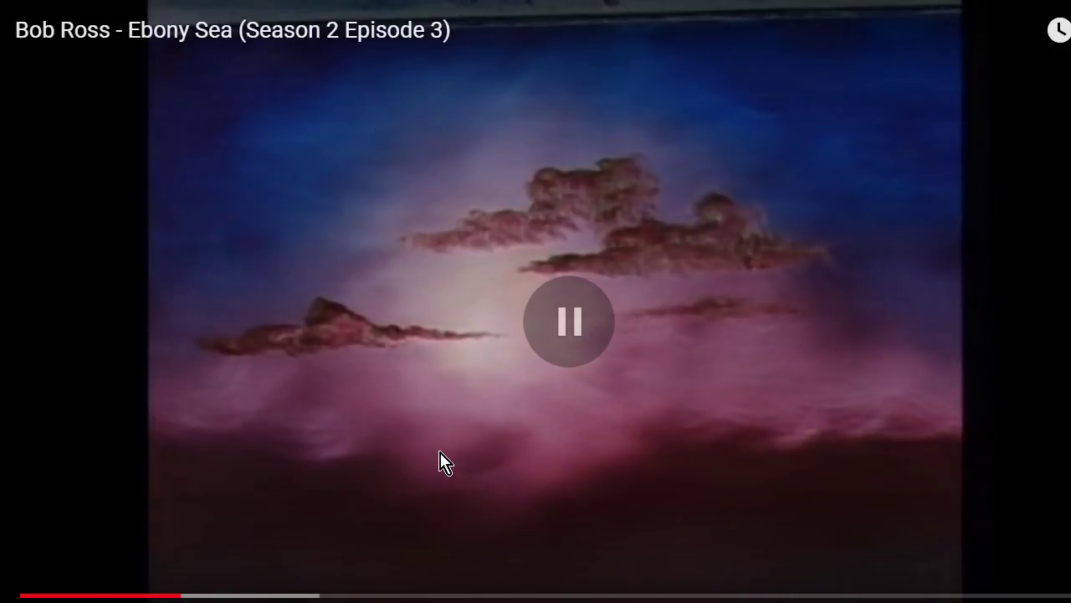
# - Switch to the Snipping Tool and capture the paused painting across its full width and visible height
pyautogui.hotkey('alt', 'Tab')
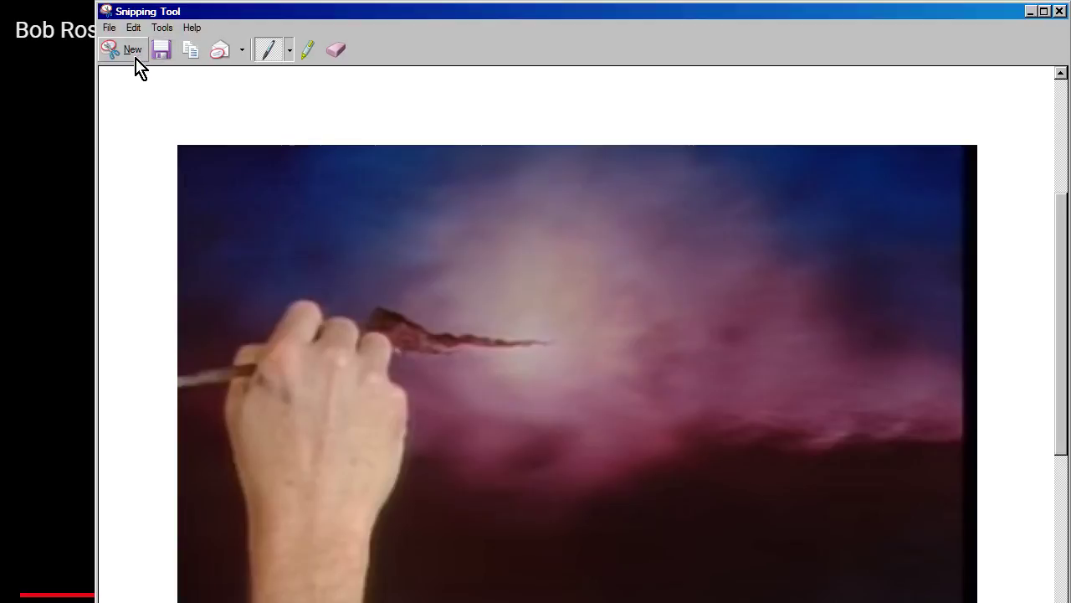
pyautogui.click(134, 57)
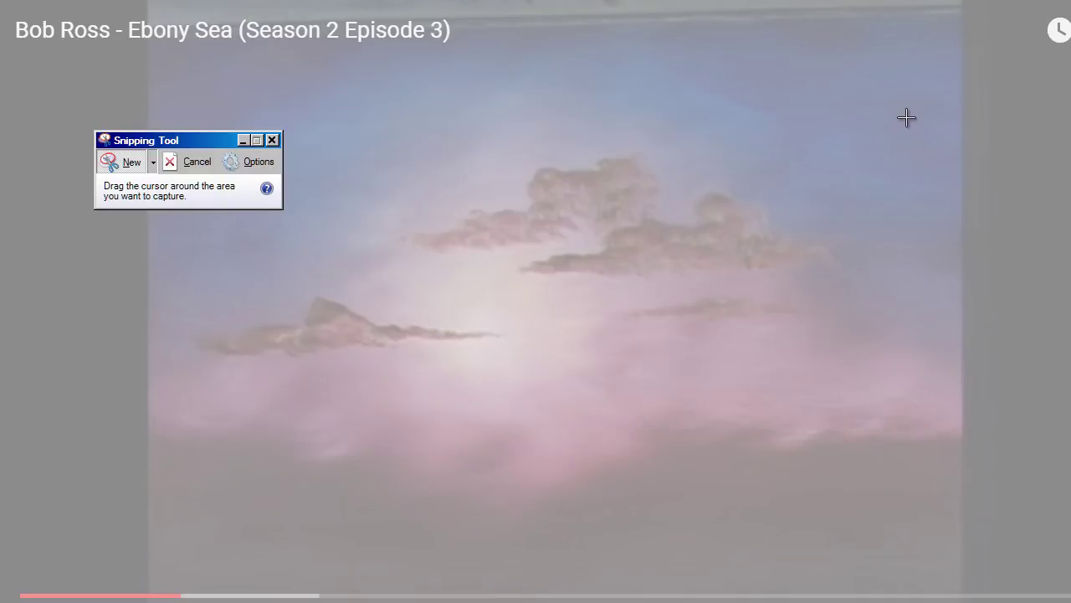
pyautogui.moveTo(918, 122)
pyautogui.mouseDown()
pyautogui.moveTo(672, 282)
pyautogui.moveTo(369, 441)
pyautogui.moveTo(146, 452)
pyautogui.moveTo(148, 463)
pyautogui.mouseUp()
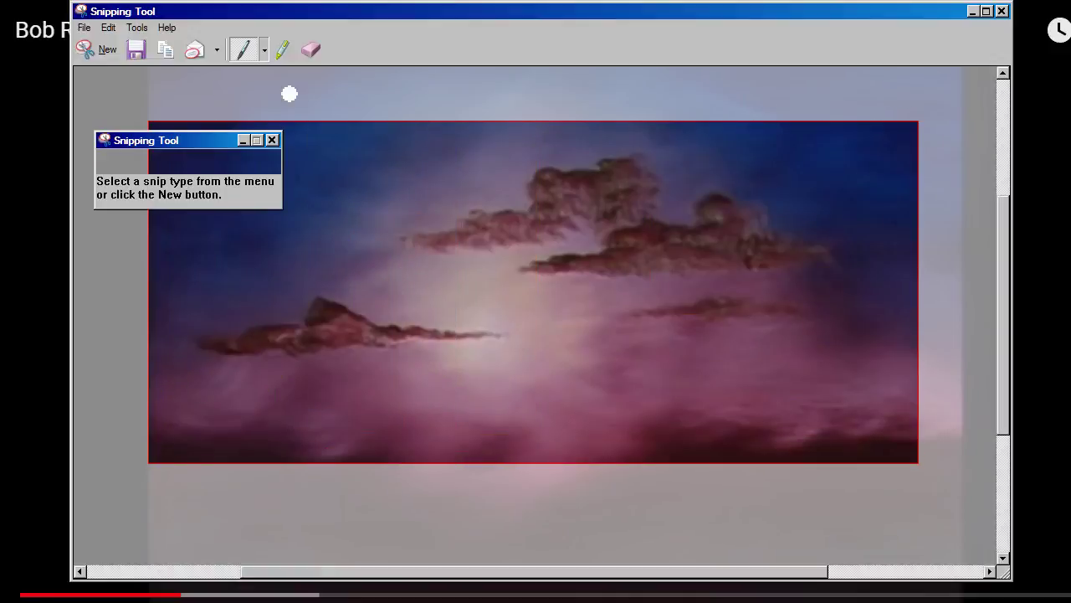
pyautogui.click(97, 51)
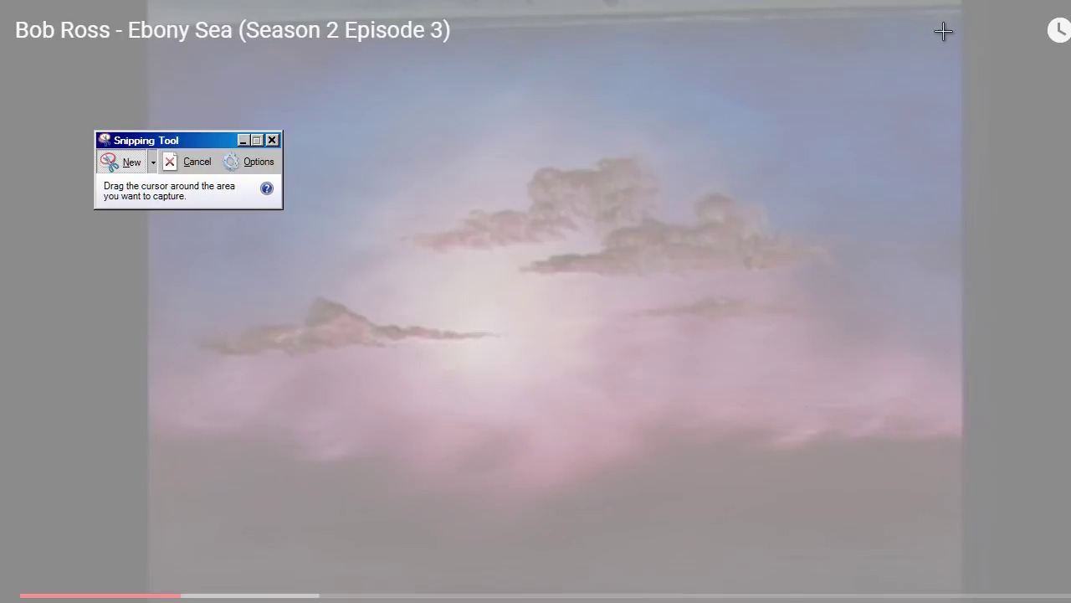
pyautogui.moveTo(968, 23)
pyautogui.mouseDown()
pyautogui.moveTo(544, 413)
pyautogui.moveTo(292, 594)
pyautogui.moveTo(105, 599)
pyautogui.moveTo(148, 601)
pyautogui.mouseUp()
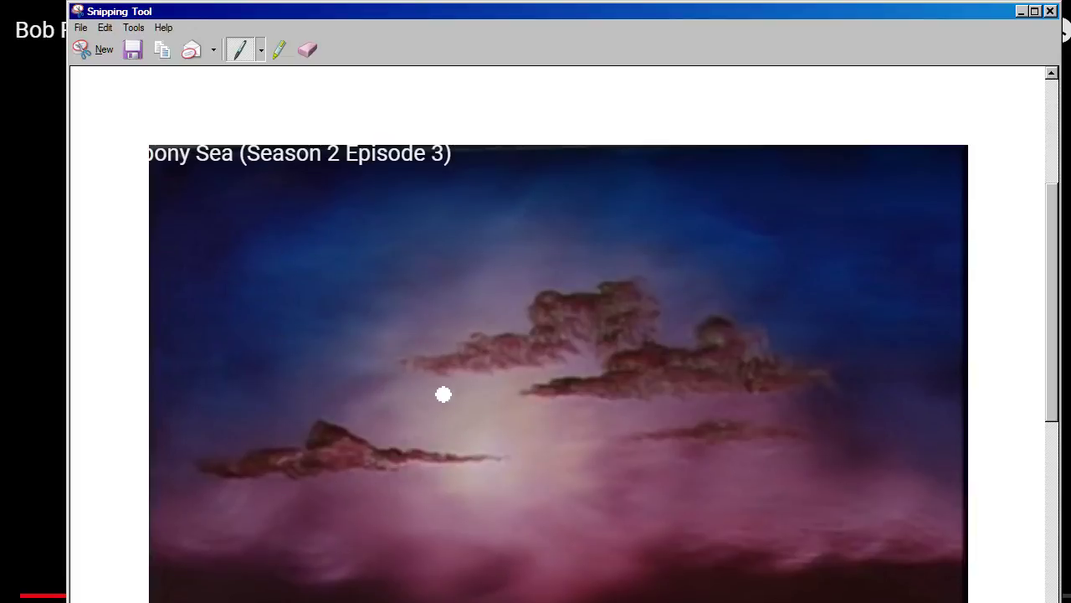
# - Switch to Photoshop, paste the snip above Layer 9, and place it under the last reference picture beside the canvas
pyautogui.hotkey('alt', 'Tab')
pyautogui.hotkey('alt', 'Tab')
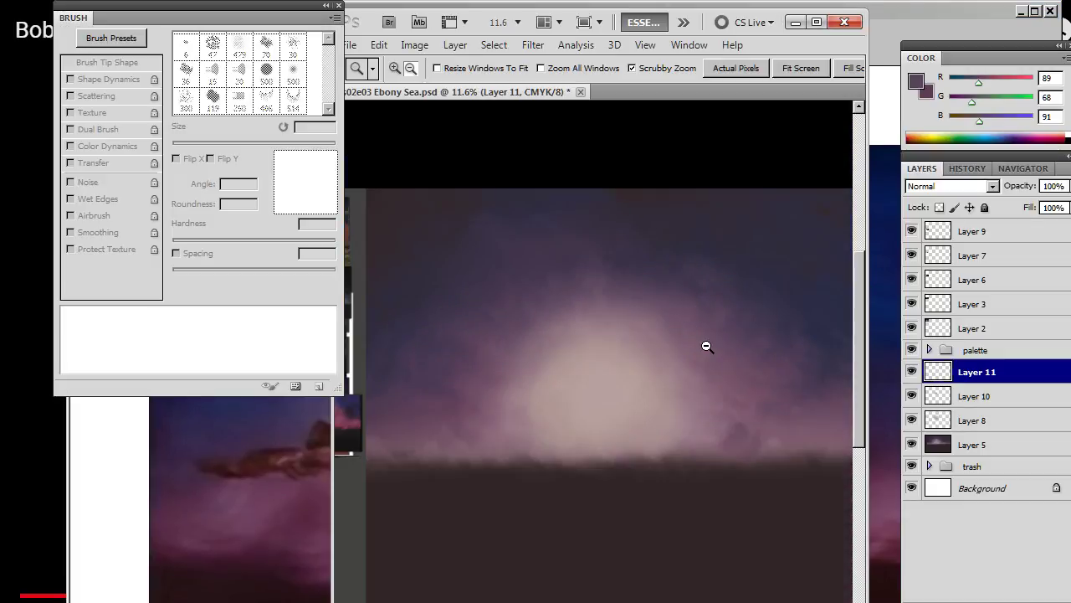
pyautogui.click(996, 229)
pyautogui.hotkey('ctrl', 'v')
pyautogui.moveTo(409, 469); pyautogui.dragTo(595, 432)
pyautogui.press('v')
pyautogui.moveTo(787, 390); pyautogui.dragTo(517, 479)
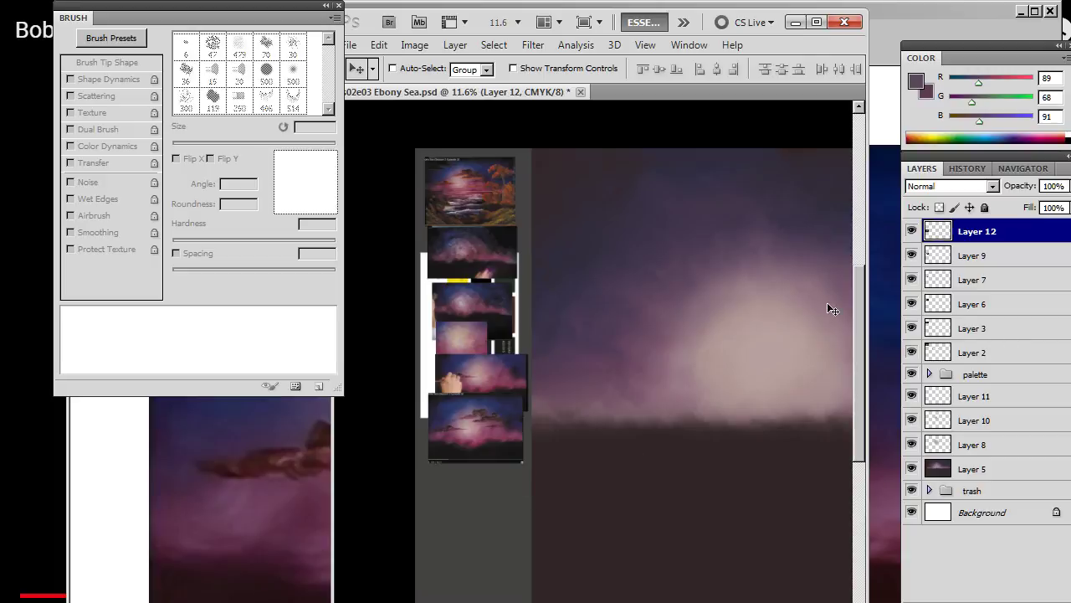
# - Move the reference layers from Layer 2 up to Layer 9 into the palette group and collapse it
pyautogui.click(981, 352)
pyautogui.keyDown('shift'); pyautogui.click(994, 255); pyautogui.keyUp('shift')
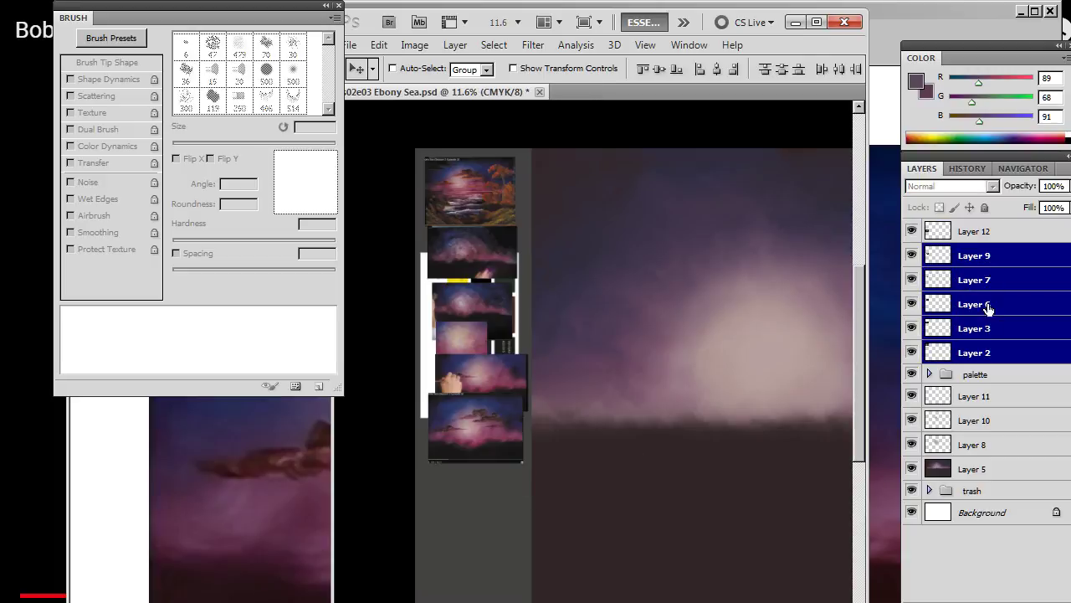
pyautogui.click(929, 374)
pyautogui.moveTo(981, 356); pyautogui.dragTo(975, 381)
pyautogui.click(930, 254)
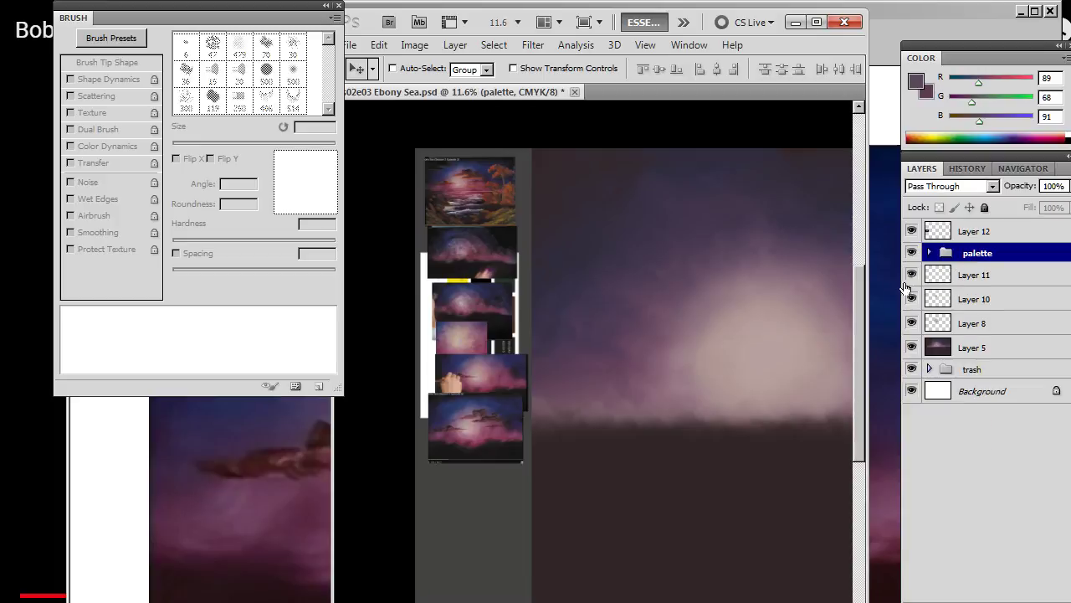
# - Check Layer 11's visibility and group the painted sky layers 11, 10, 8 and 5 together
pyautogui.click(988, 276)
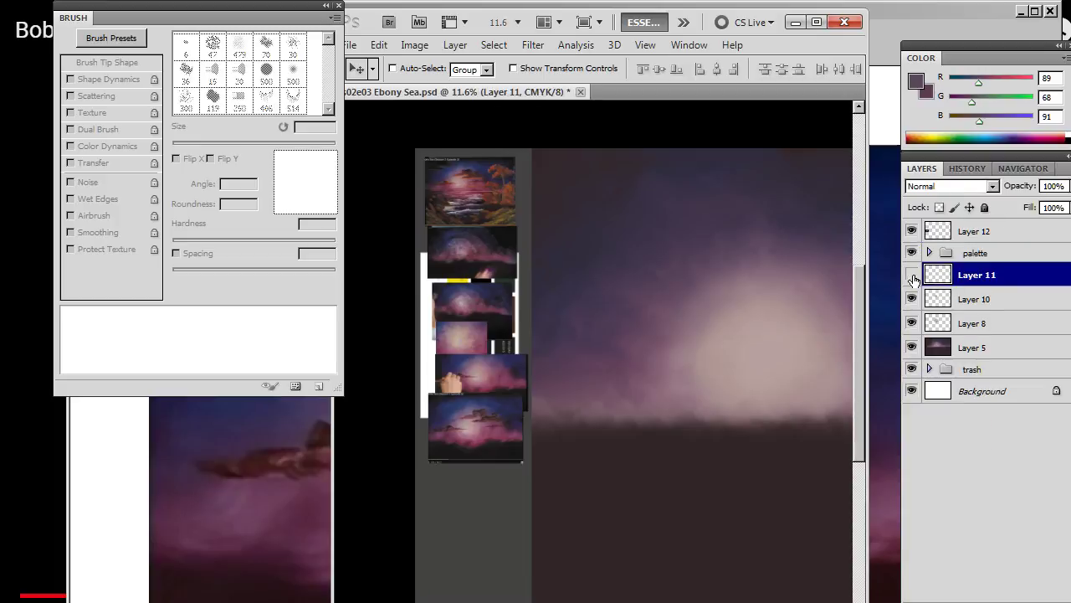
pyautogui.click(912, 276)
pyautogui.keyDown('shift'); pyautogui.click(999, 347); pyautogui.keyUp('shift')
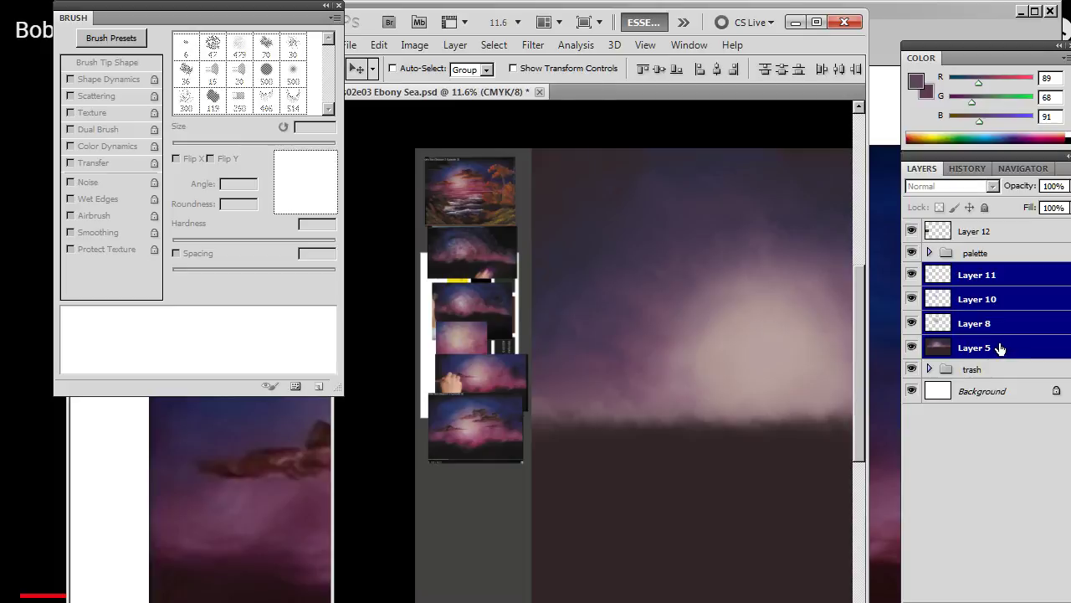
pyautogui.hotkey('ctrl', 'g')
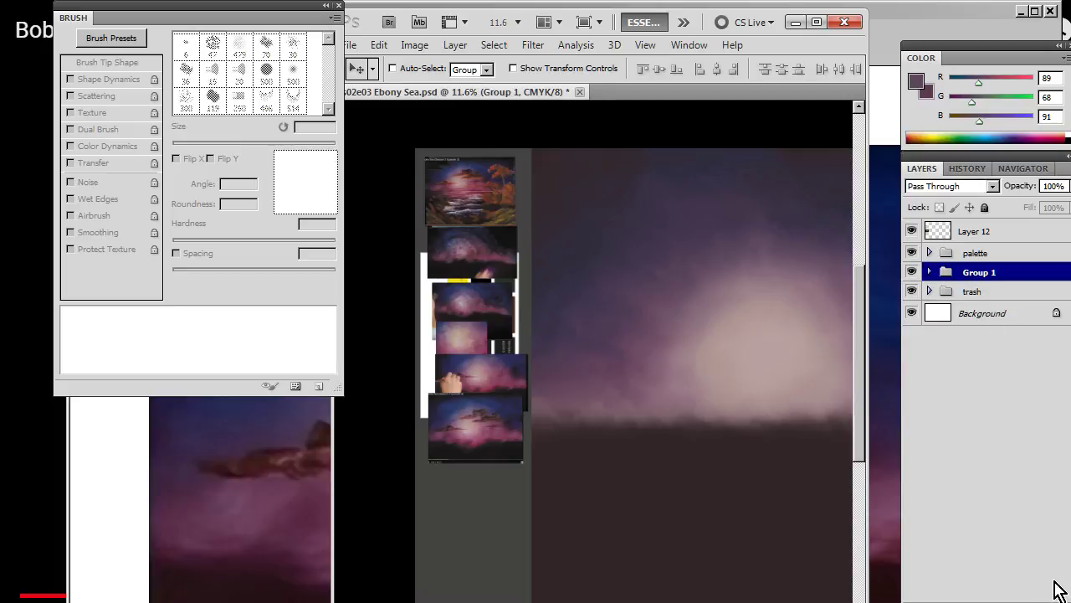
# - Add a new empty layer above Group 1, nest both in another group, and expand that group
pyautogui.hotkey('ctrl', 'shift', 'alt', 'n')
pyautogui.keyDown('shift'); pyautogui.click(990, 297); pyautogui.keyUp('shift')
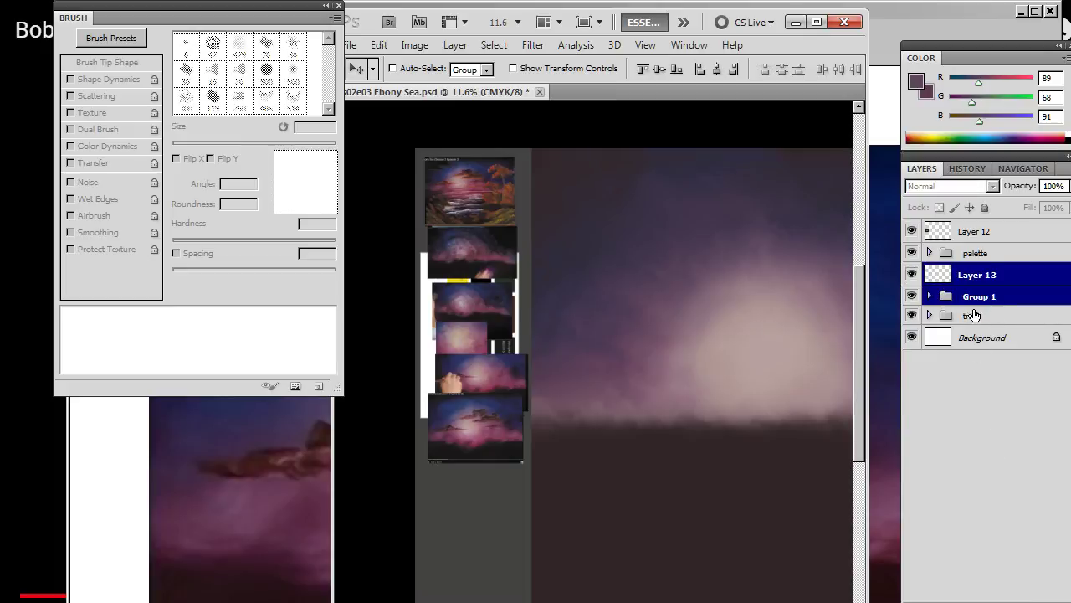
pyautogui.hotkey('ctrl', 'g')
pyautogui.click(931, 273)
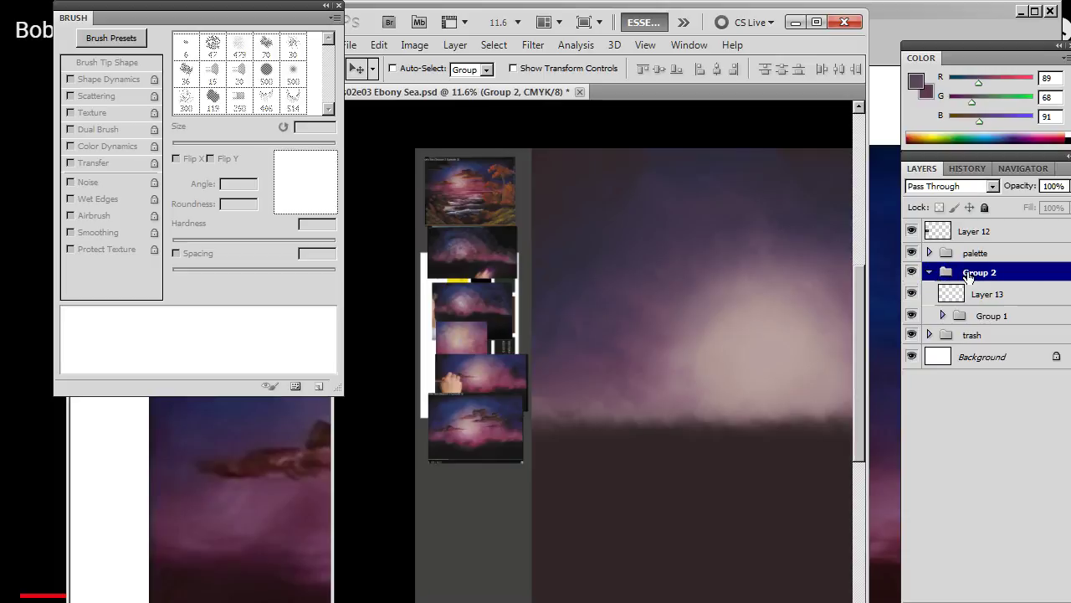
# - Rename the outer group sky and the group nested inside it sunset
pyautogui.doubleClick(982, 272)
pyautogui.press('Return')
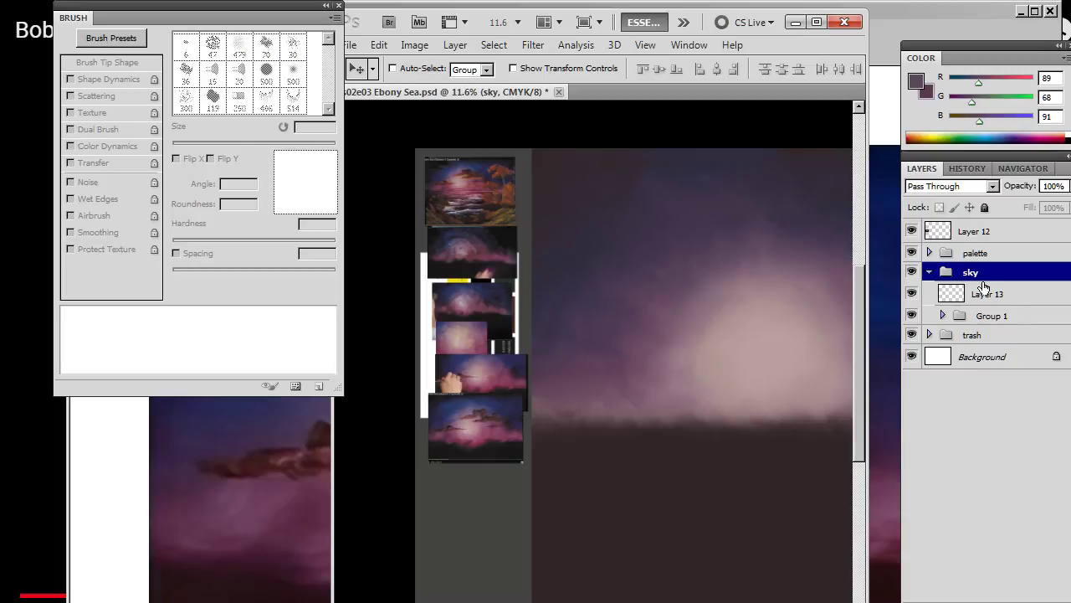
pyautogui.doubleClick(990, 315)
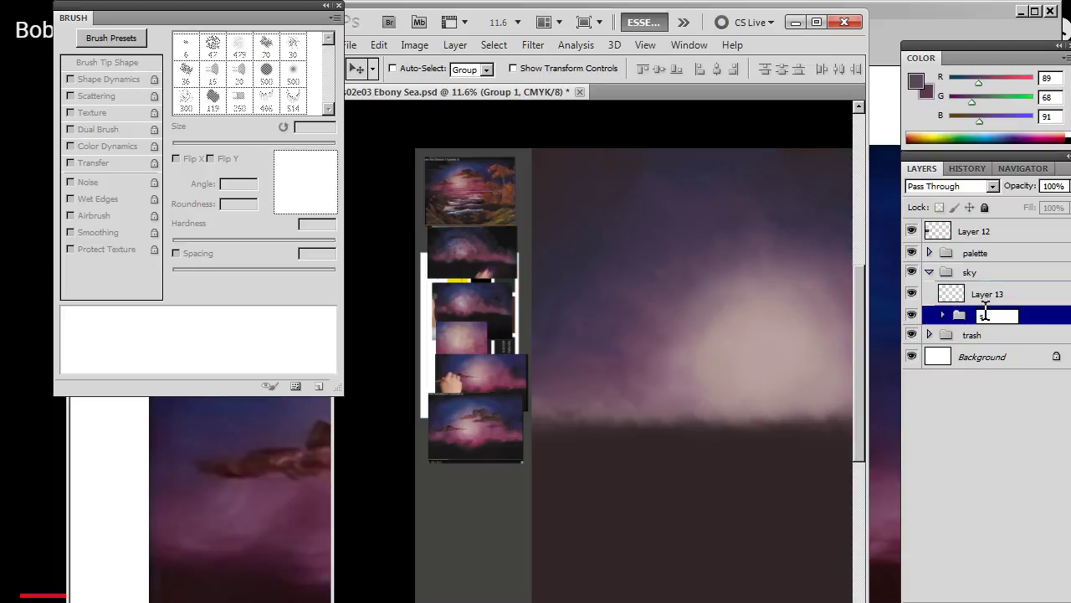
pyautogui.press('Return')
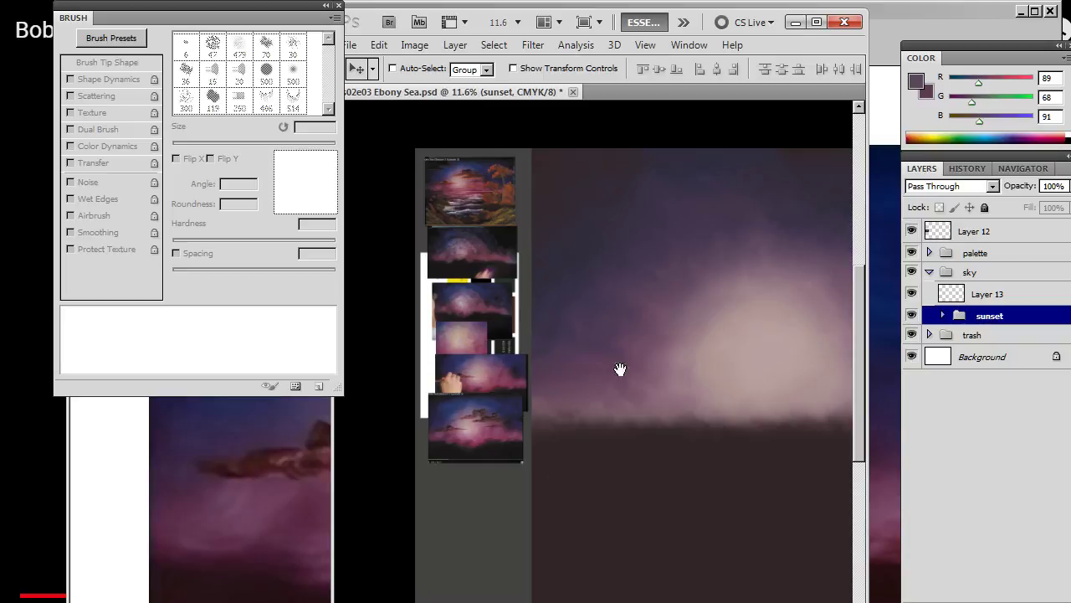
# - Sample the clouds in the newest reference, setting a mauve-brown foreground (RGB 118, 83, 92) and a near-black background colour
pyautogui.moveTo(620, 369)
pyautogui.mouseDown()
pyautogui.moveTo(515, 335)
pyautogui.moveTo(554, 304)
pyautogui.mouseUp()
pyautogui.moveTo(413, 374); pyautogui.dragTo(535, 380)
pyautogui.moveTo(566, 327); pyautogui.dragTo(585, 327)
pyautogui.moveTo(569, 284); pyautogui.dragTo(534, 303)
pyautogui.press('x')
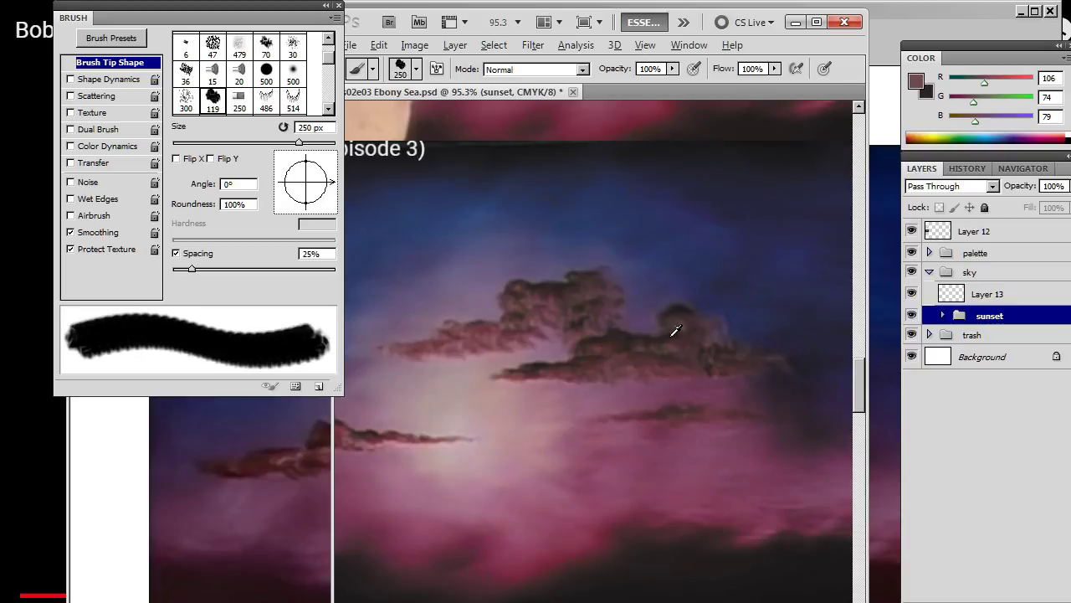
pyautogui.moveTo(678, 330); pyautogui.dragTo(720, 342)
pyautogui.moveTo(521, 328)
pyautogui.mouseDown()
pyautogui.moveTo(533, 306)
pyautogui.moveTo(524, 319)
pyautogui.mouseUp()
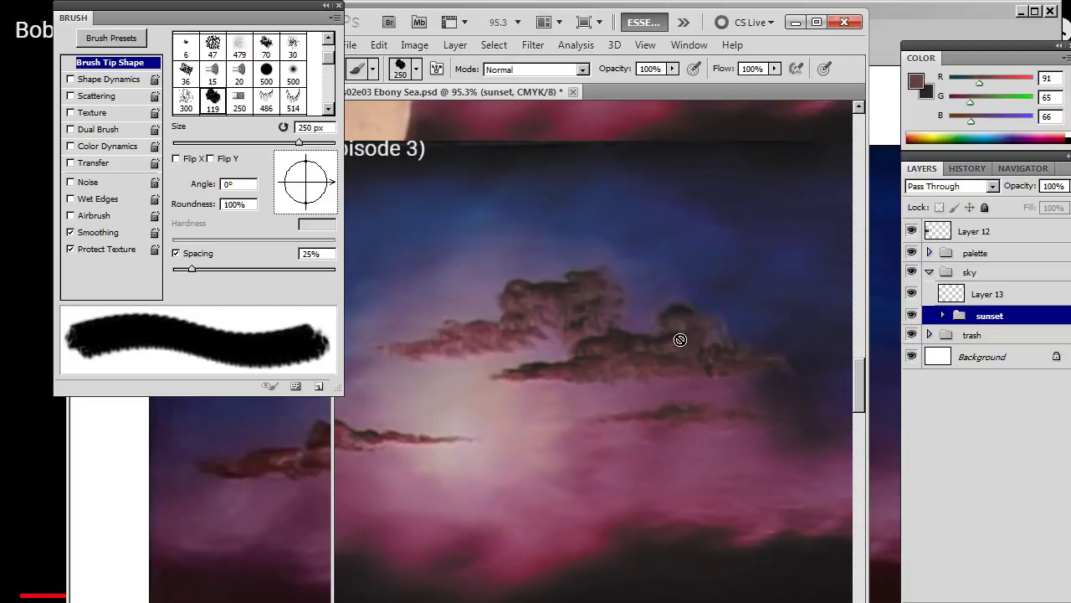
pyautogui.moveTo(736, 345); pyautogui.dragTo(521, 318)
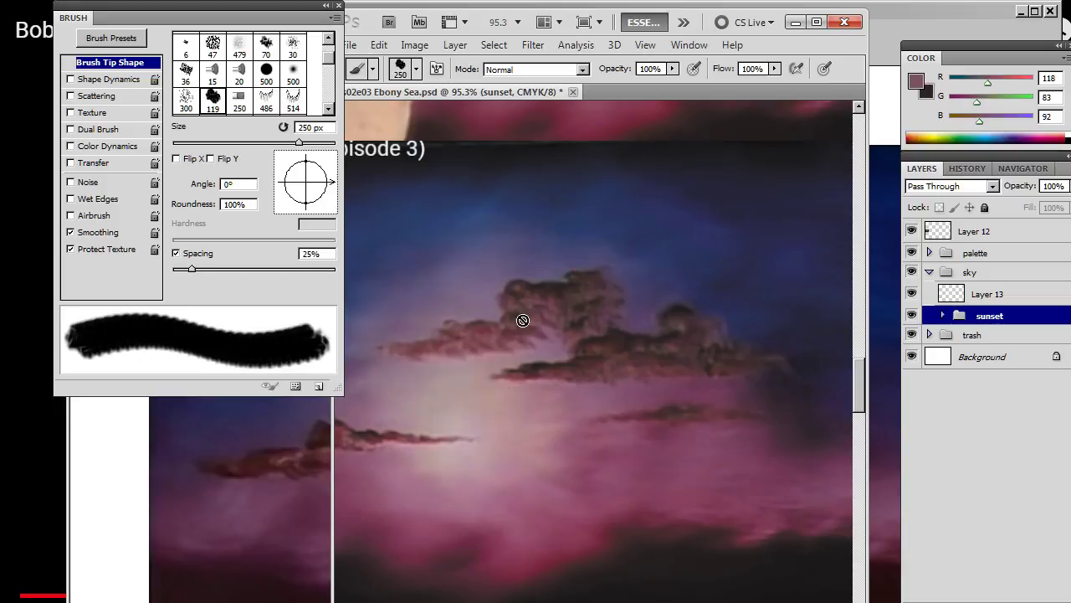
# - Toggle Layers 8 and 10 in the sunset group, and smudge away the dark spot beside the sun glow on Layer 5
pyautogui.press('z')
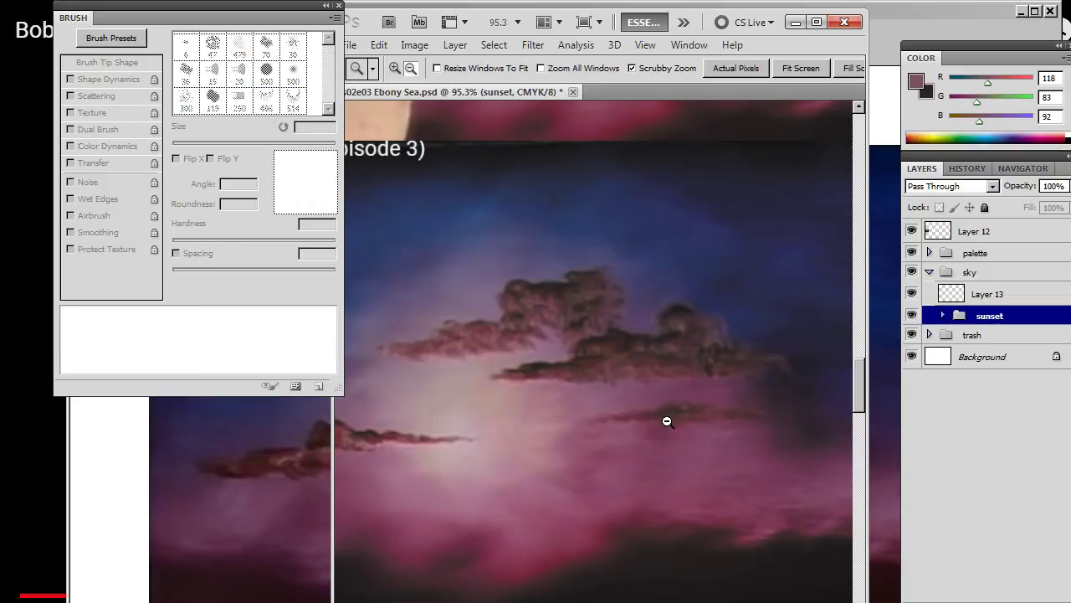
pyautogui.moveTo(701, 430); pyautogui.dragTo(483, 361)
pyautogui.moveTo(685, 408); pyautogui.dragTo(666, 392)
pyautogui.moveTo(717, 383); pyautogui.dragTo(576, 409)
pyautogui.moveTo(717, 392); pyautogui.dragTo(580, 315)
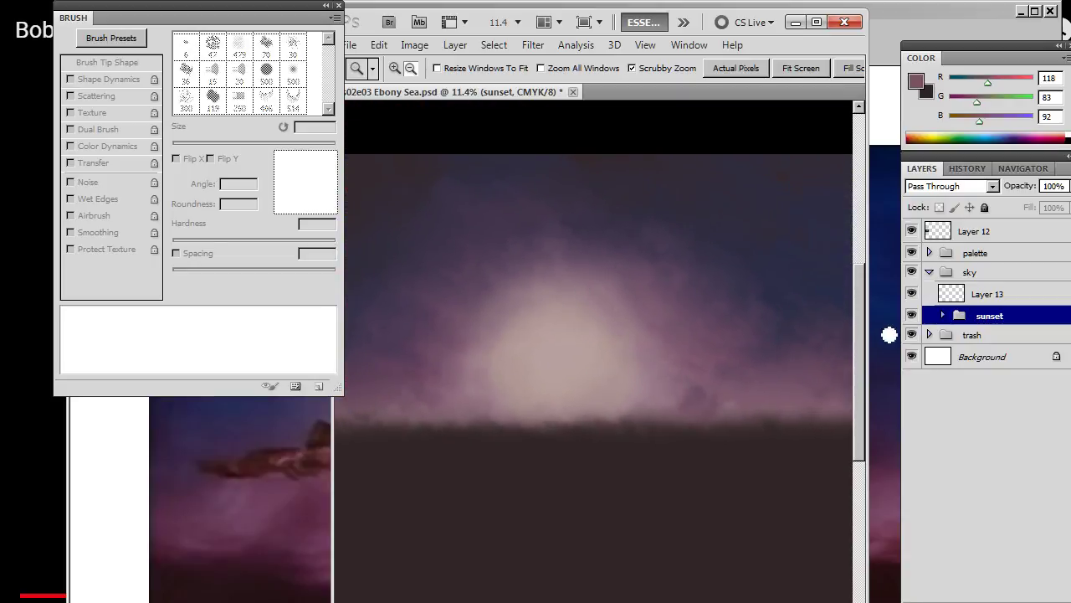
pyautogui.click(942, 316)
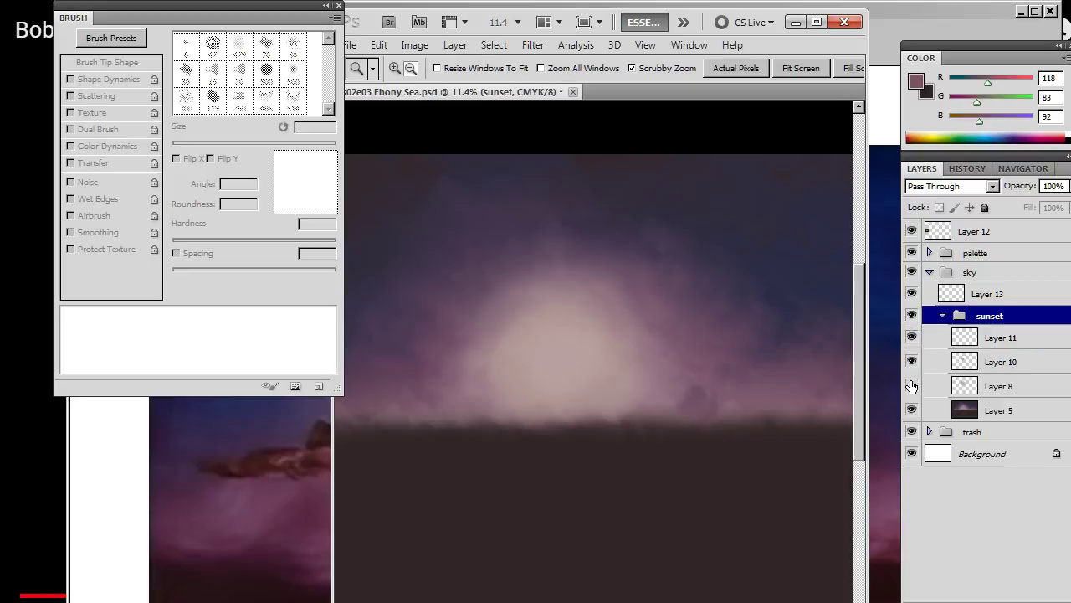
pyautogui.click(911, 384)
pyautogui.click(911, 384)
pyautogui.click(911, 362)
pyautogui.click(910, 361)
pyautogui.click(963, 410)
pyautogui.press('r')
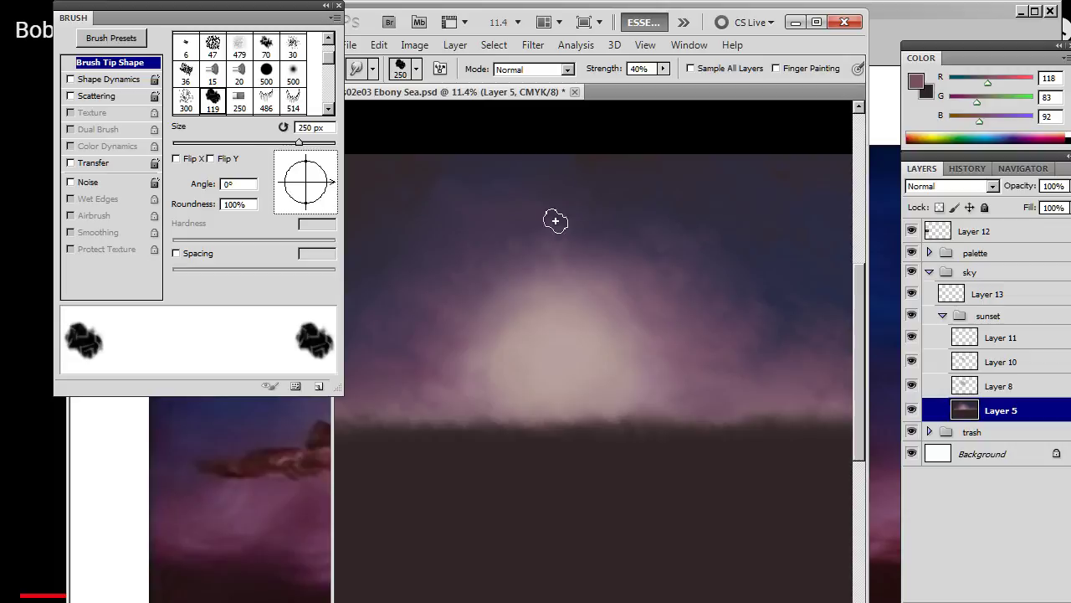
# - Collapse the sunset group, select Layer 13, and set up a 90 px brush with the near-black colour (RGB 44, 35, 36)
pyautogui.click(1023, 336)
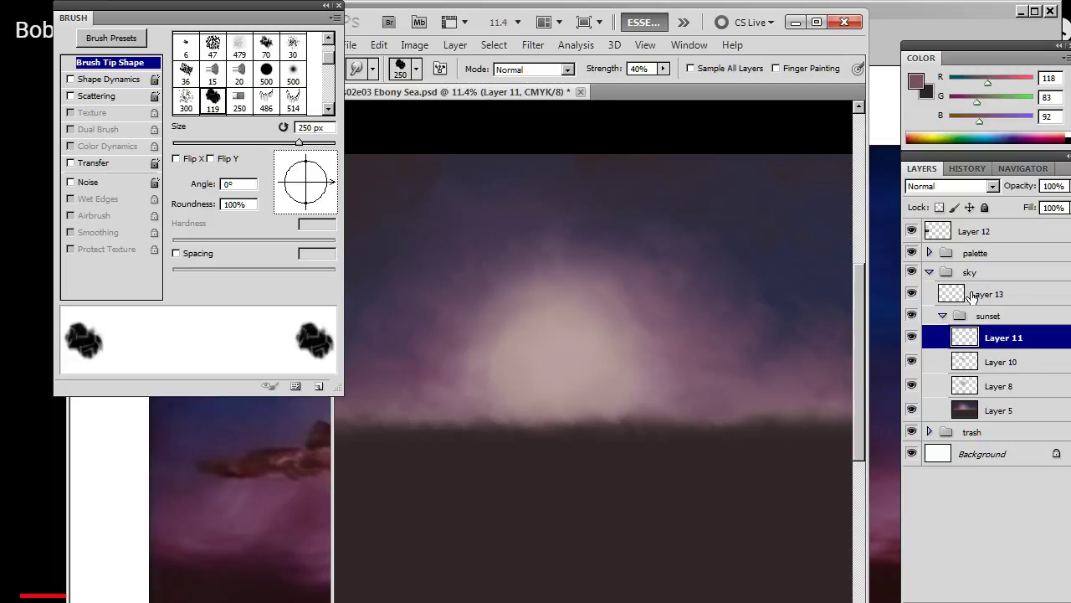
pyautogui.click(1000, 295)
pyautogui.click(942, 316)
pyautogui.press('b')
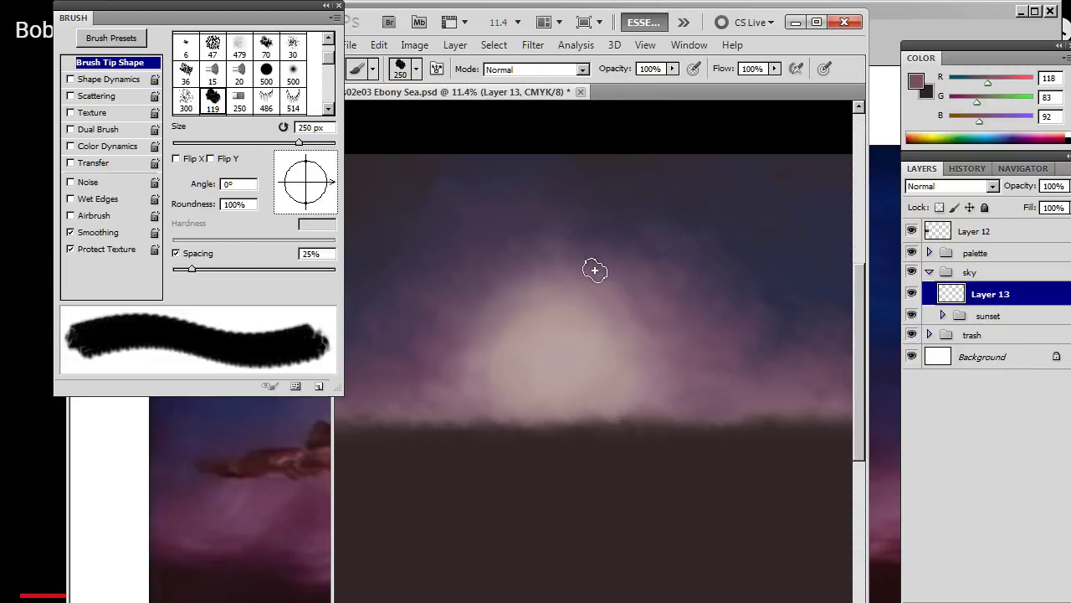
pyautogui.press('[')
pyautogui.press('[')
pyautogui.press('[')
pyautogui.press('[')
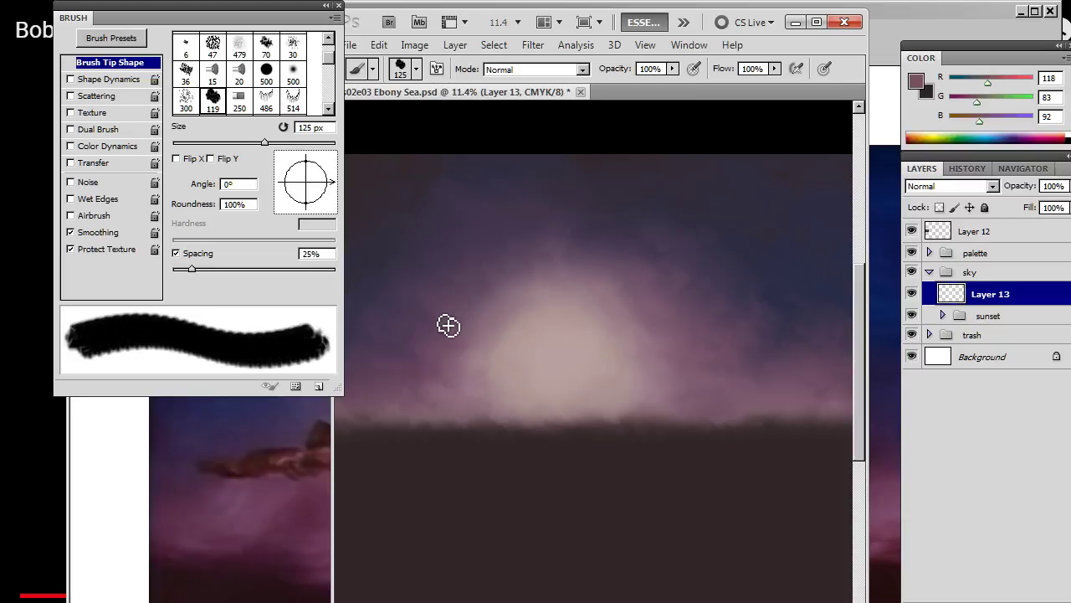
pyautogui.press('[')
pyautogui.press('[')
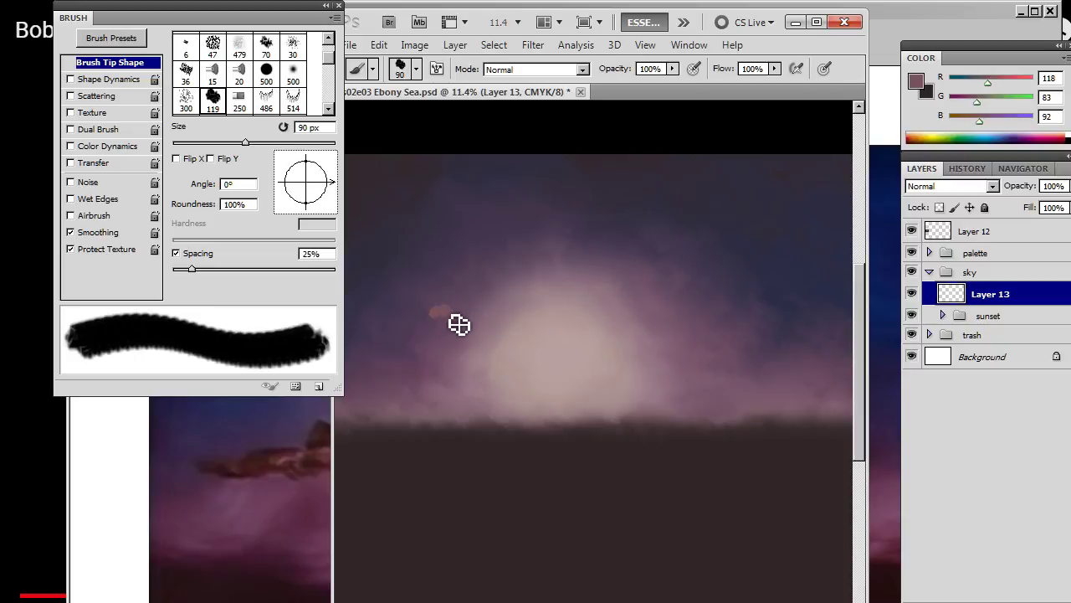
pyautogui.click(955, 300)
pyautogui.press('x')
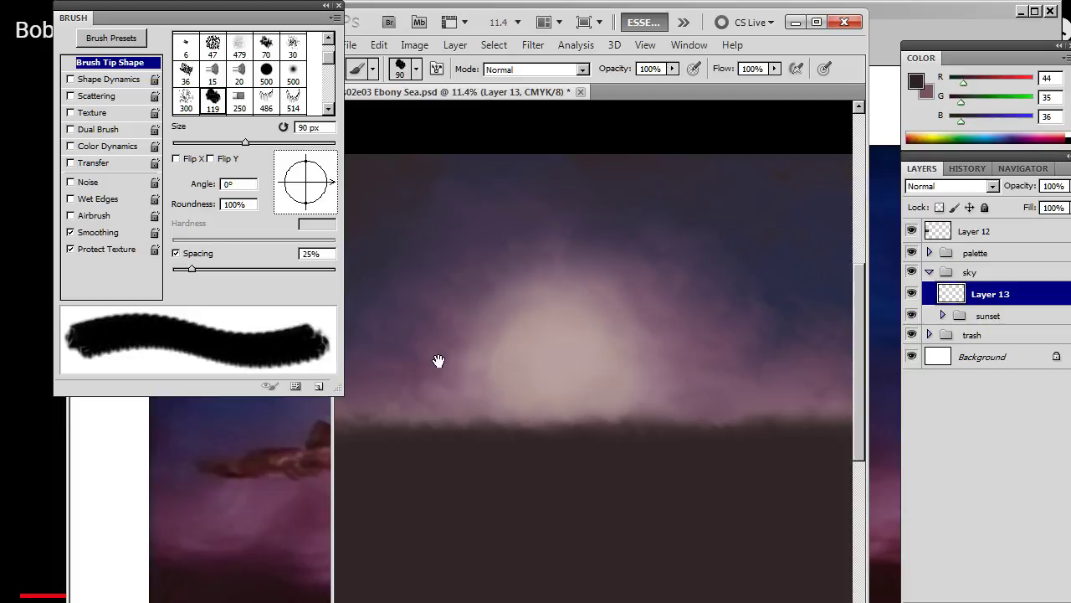
# - Paint two thin dark clouds on Layer 13, one left of the sun glow and one above it to the right
pyautogui.moveTo(439, 360)
pyautogui.mouseDown()
pyautogui.moveTo(538, 394)
pyautogui.moveTo(514, 385)
pyautogui.moveTo(563, 388)
pyautogui.mouseUp()
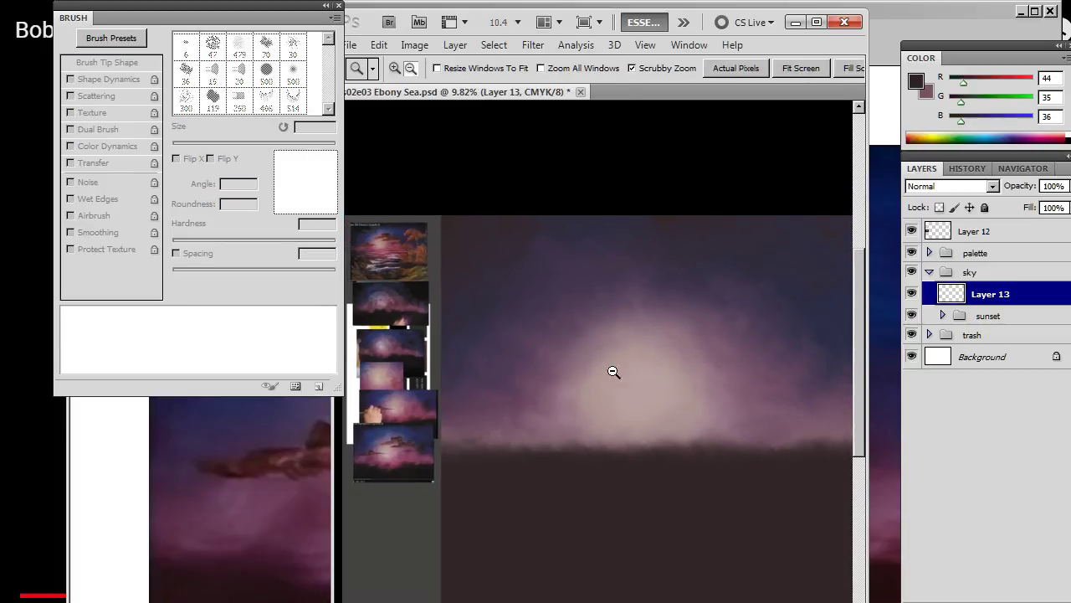
pyautogui.moveTo(643, 373); pyautogui.dragTo(606, 364)
pyautogui.click(483, 344)
pyautogui.moveTo(497, 355)
pyautogui.mouseDown()
pyautogui.moveTo(566, 361)
pyautogui.moveTo(478, 359)
pyautogui.moveTo(490, 366)
pyautogui.mouseUp()
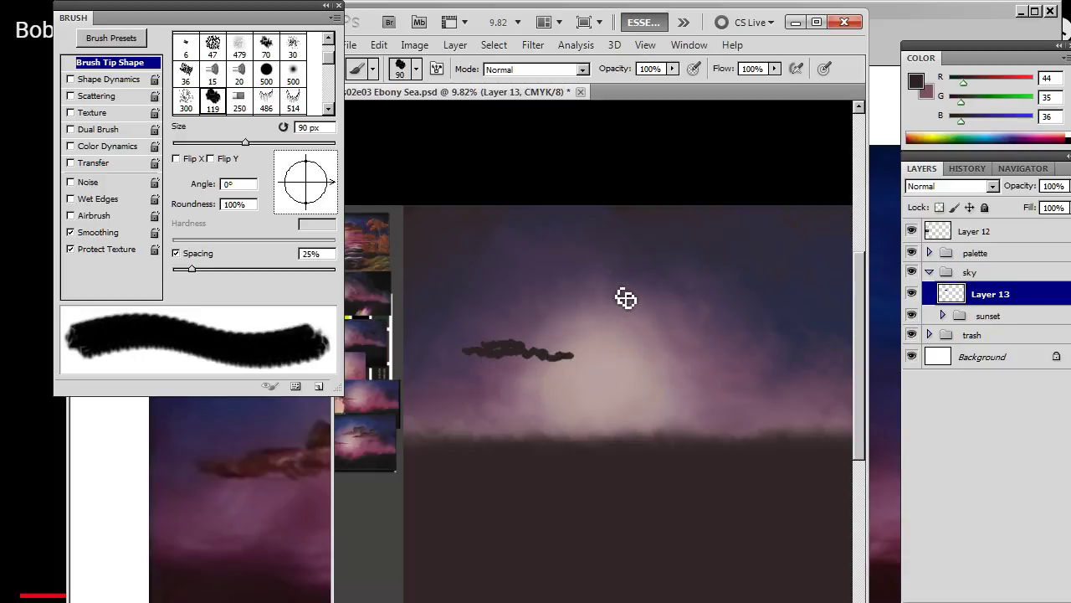
pyautogui.moveTo(618, 312)
pyautogui.mouseDown()
pyautogui.moveTo(645, 316)
pyautogui.moveTo(637, 309)
pyautogui.moveTo(668, 292)
pyautogui.moveTo(675, 309)
pyautogui.moveTo(689, 291)
pyautogui.moveTo(681, 305)
pyautogui.moveTo(746, 312)
pyautogui.mouseUp()
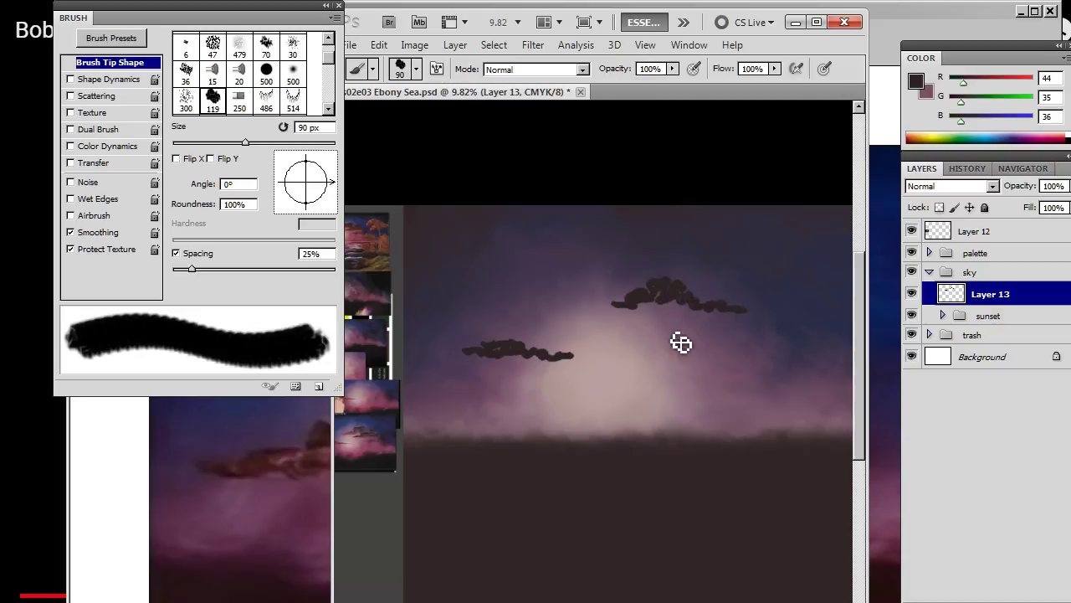
# - Try a small third dark cloud on Layer 13 beneath the upper cloud, then undo it
pyautogui.click(657, 330)
pyautogui.moveTo(672, 336); pyautogui.dragTo(708, 340)
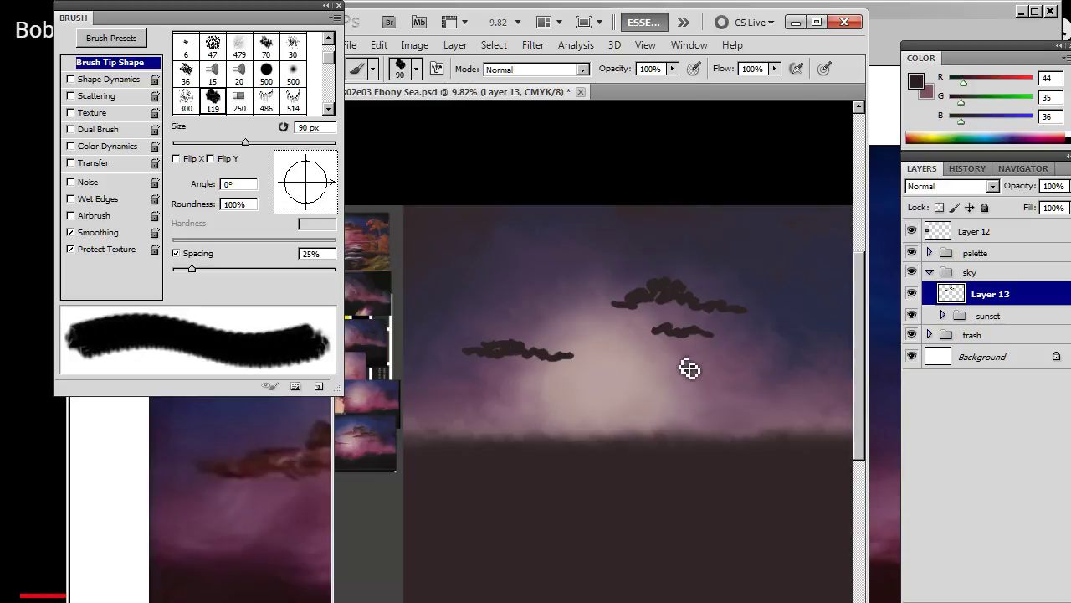
pyautogui.hotkey('ctrl', 'z')
# - Smudge the upper cloud on Layer 13 at 90 px and 70% strength, softening its underside and right tail
pyautogui.press('r')
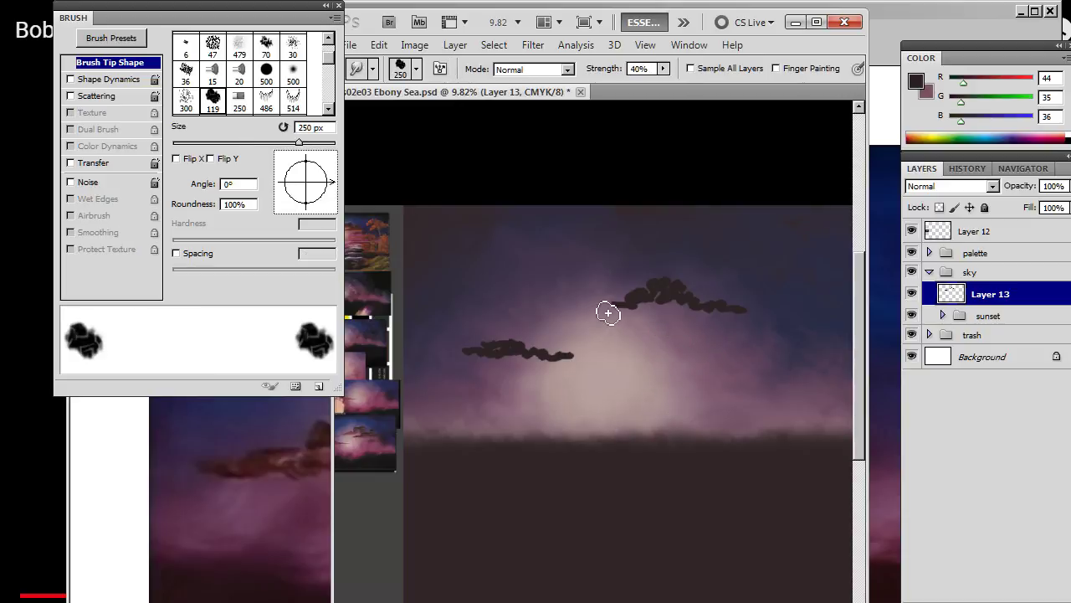
pyautogui.press('[')
pyautogui.press('[')
pyautogui.press('[')
pyautogui.press('[')
pyautogui.press('[')
pyautogui.press('[')
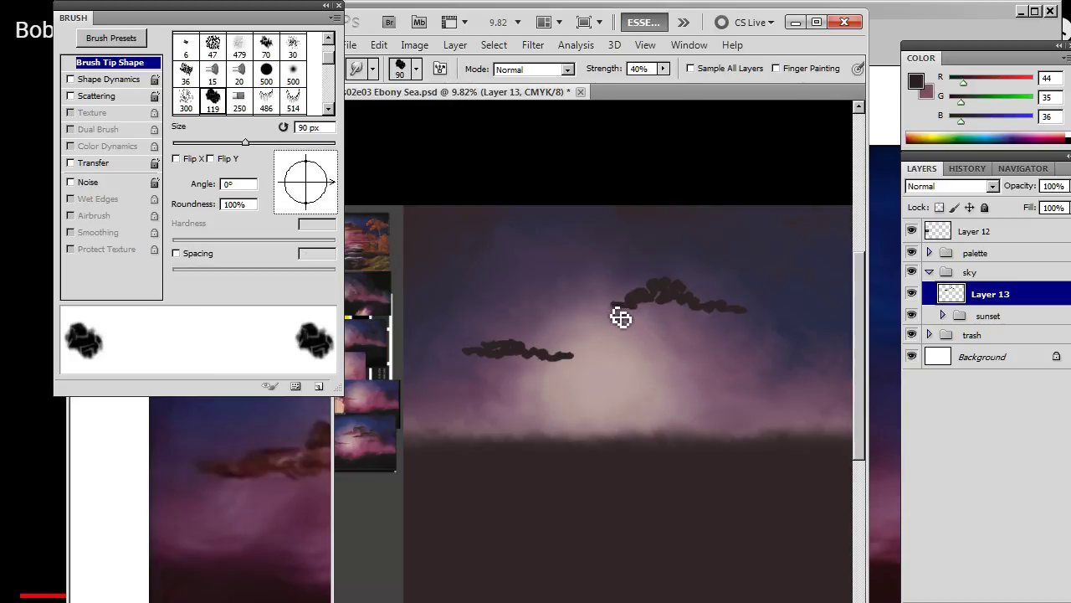
pyautogui.press('7')
pyautogui.moveTo(628, 311)
pyautogui.mouseDown()
pyautogui.moveTo(606, 308)
pyautogui.moveTo(656, 309)
pyautogui.mouseUp()
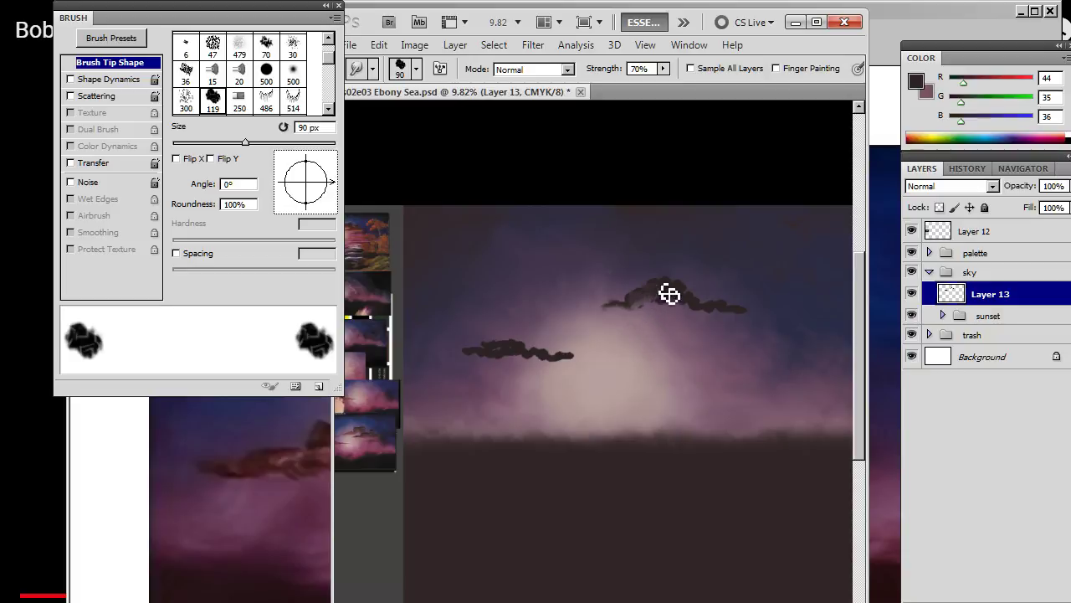
pyautogui.moveTo(669, 294)
pyautogui.mouseDown()
pyautogui.moveTo(666, 310)
pyautogui.moveTo(685, 299)
pyautogui.mouseUp()
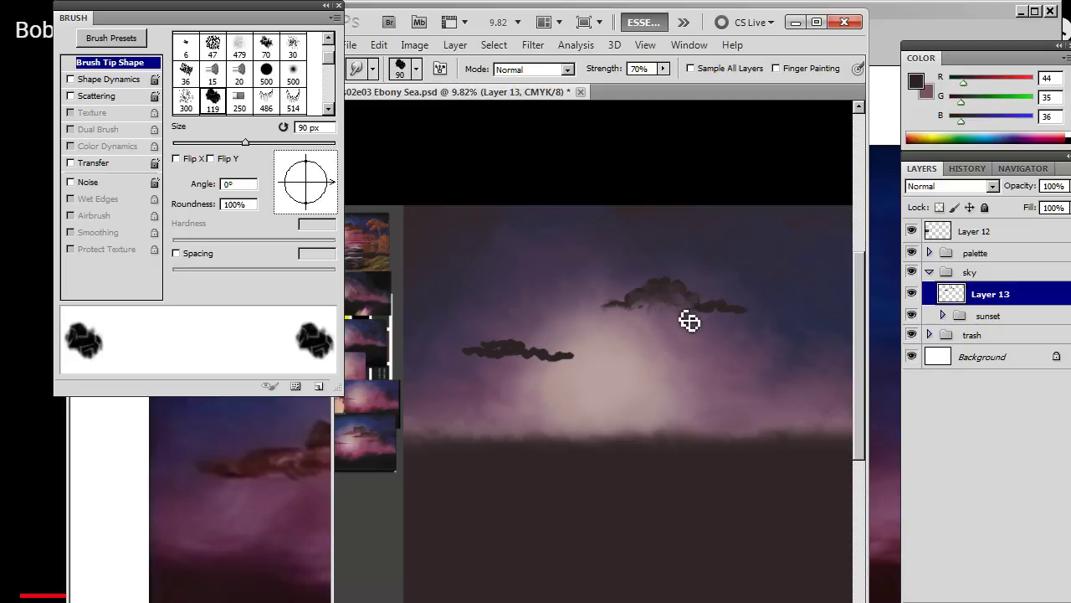
pyautogui.moveTo(690, 321)
pyautogui.mouseDown()
pyautogui.moveTo(761, 328)
pyautogui.moveTo(728, 327)
pyautogui.moveTo(758, 324)
pyautogui.mouseUp()
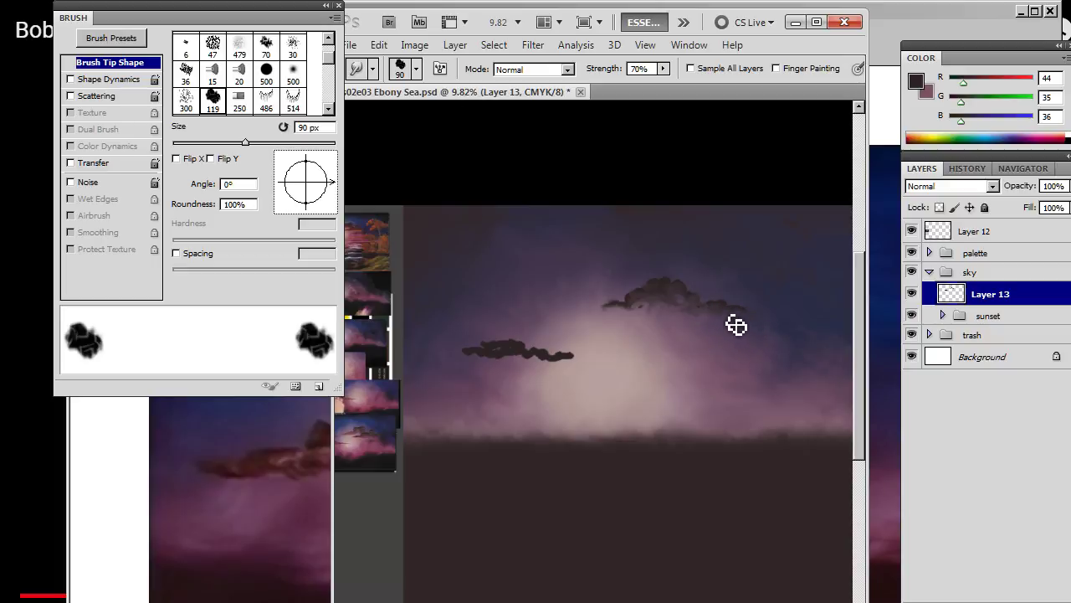
# - Reduce the Smudge tool to 60 px and pull the upper cloud's left tip out into a thin wisp
pyautogui.press('b')
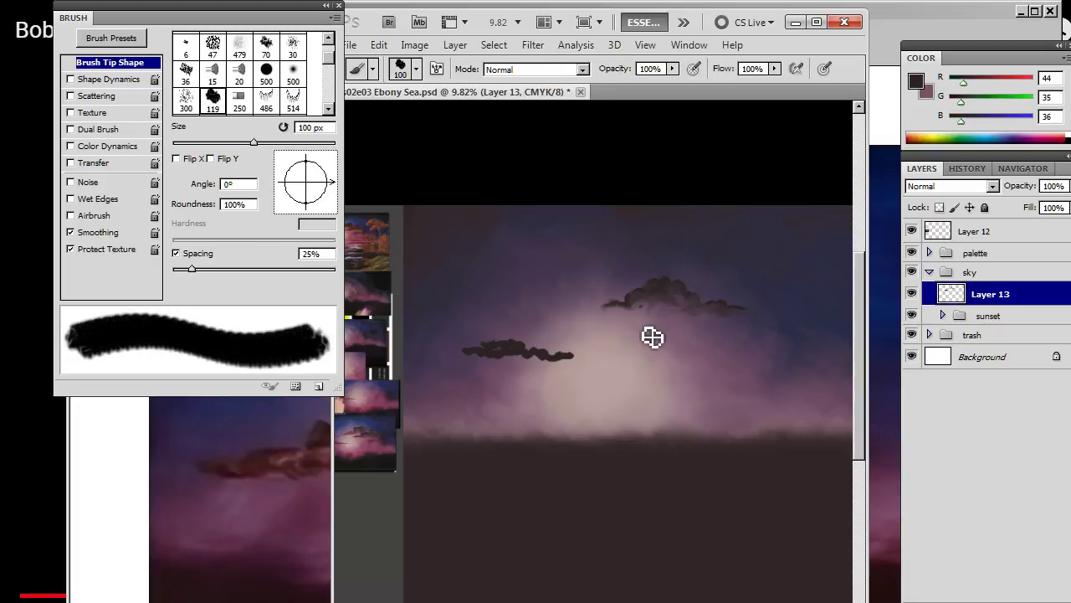
pyautogui.press(']')
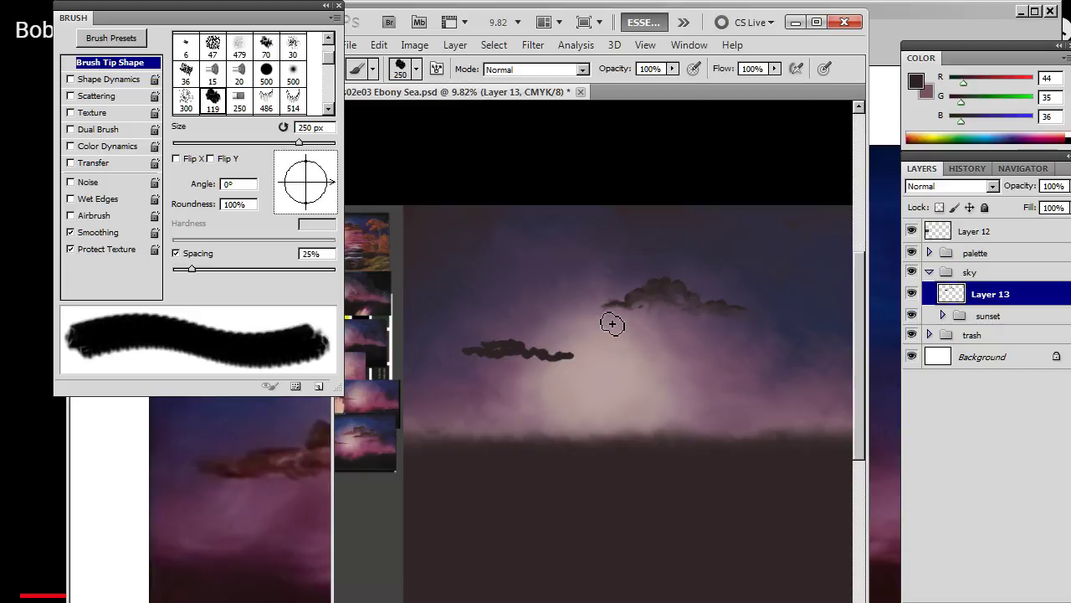
pyautogui.press('r')
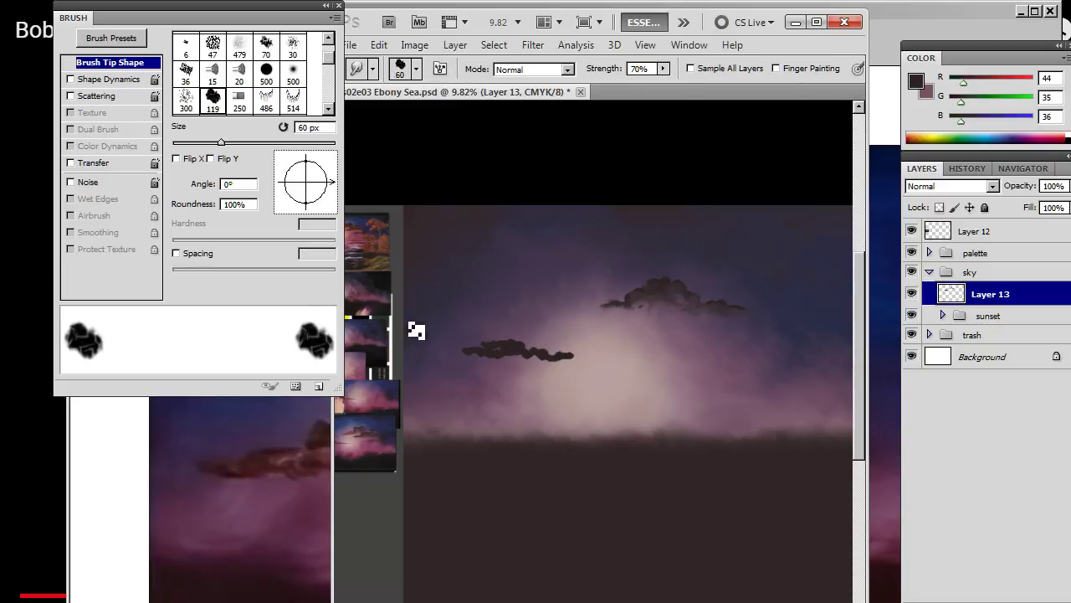
pyautogui.press('b')
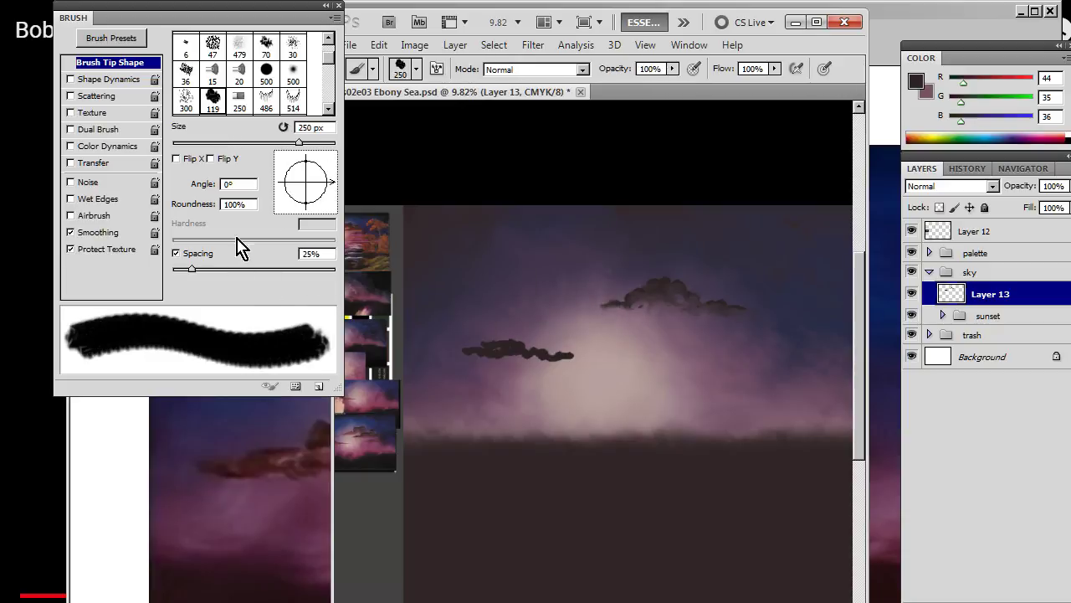
pyautogui.press('r')
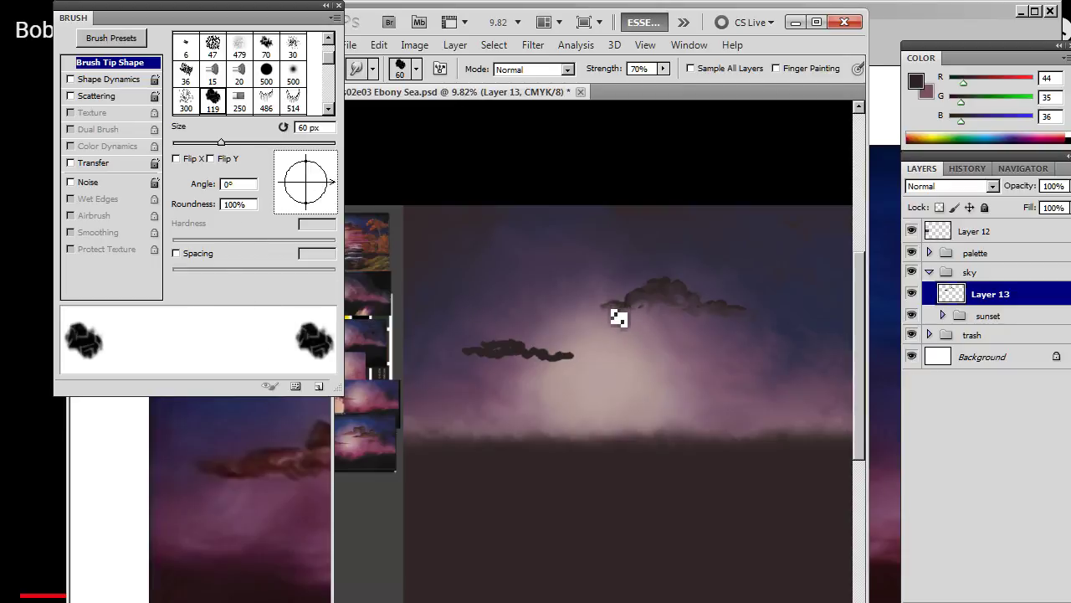
pyautogui.moveTo(619, 318); pyautogui.dragTo(605, 316)
pyautogui.moveTo(620, 315); pyautogui.dragTo(596, 317)
# - Smudge the cloud left of the sun glow, softening its body and tapering both ends into wisps
pyautogui.moveTo(480, 366)
pyautogui.mouseDown()
pyautogui.moveTo(460, 368)
pyautogui.moveTo(490, 345)
pyautogui.mouseUp()
pyautogui.moveTo(480, 364)
pyautogui.mouseDown()
pyautogui.moveTo(514, 371)
pyautogui.moveTo(503, 370)
pyautogui.mouseUp()
pyautogui.press('b')
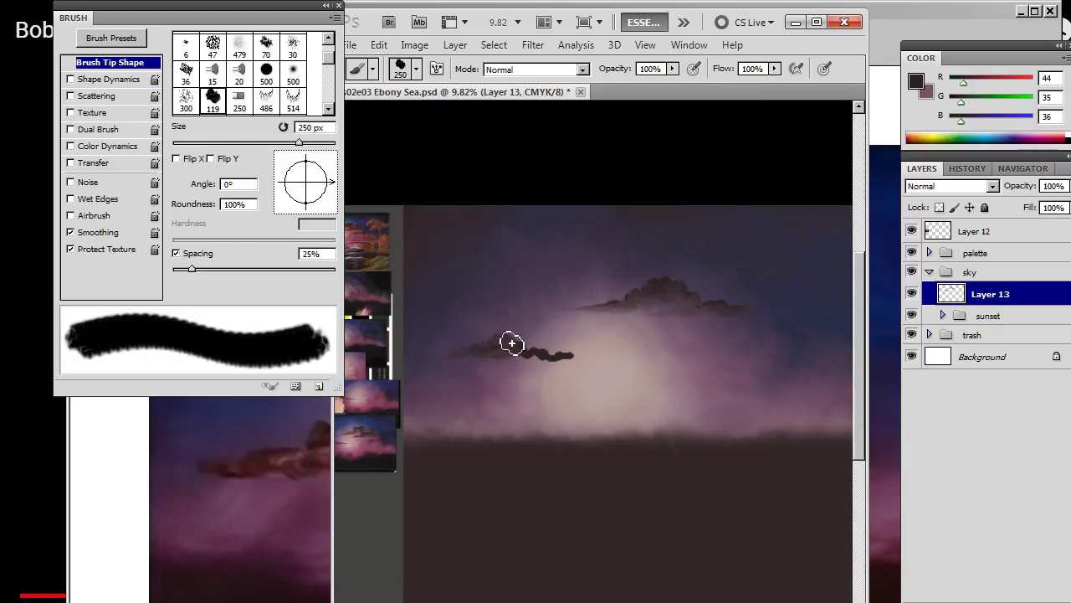
pyautogui.press('r')
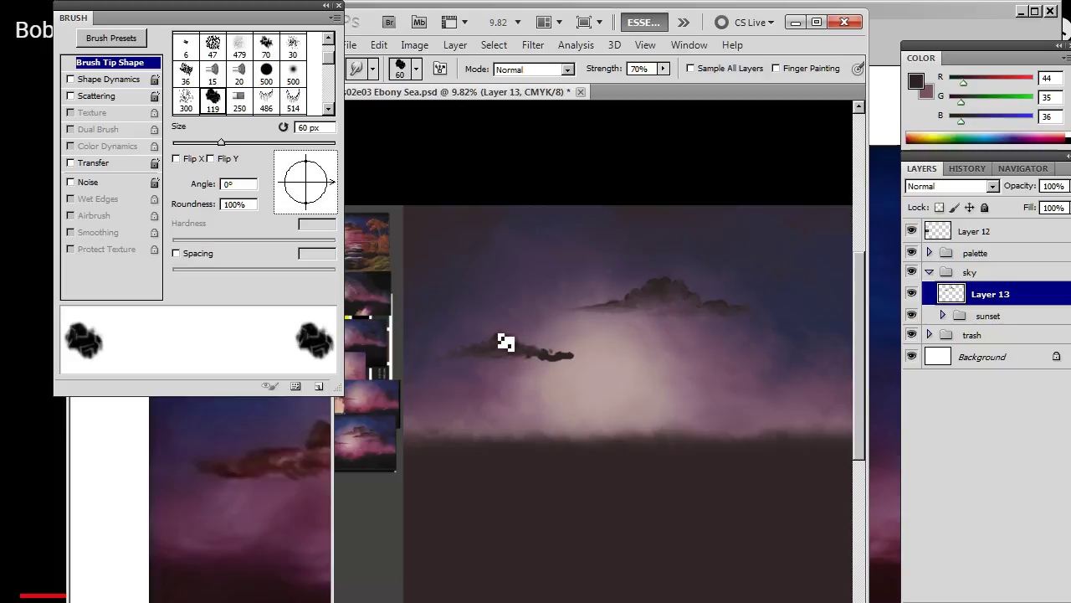
pyautogui.moveTo(506, 343); pyautogui.dragTo(529, 361)
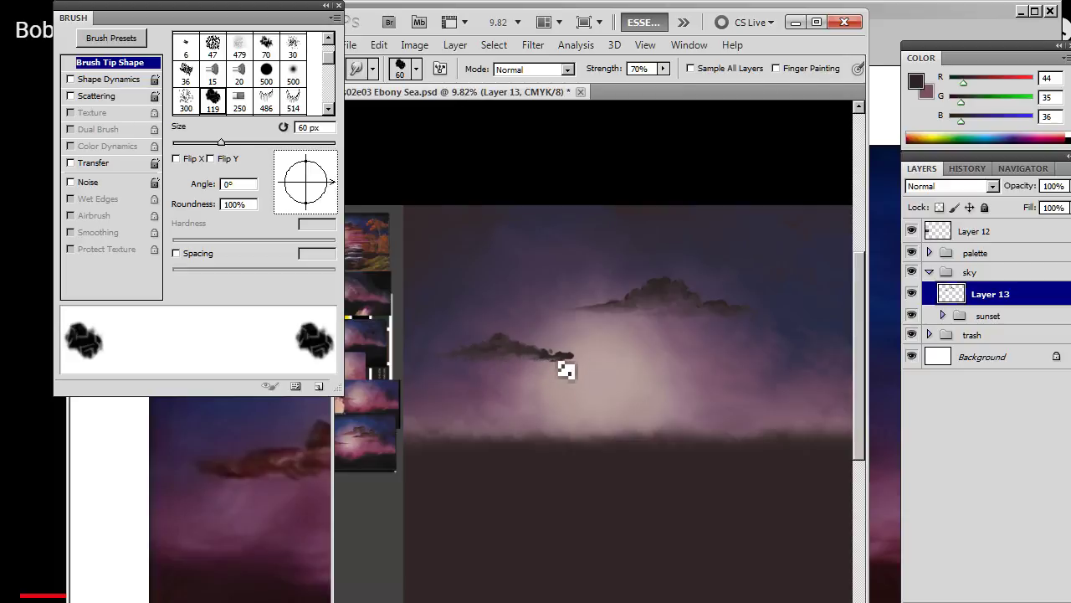
pyautogui.moveTo(586, 363); pyautogui.dragTo(564, 362)
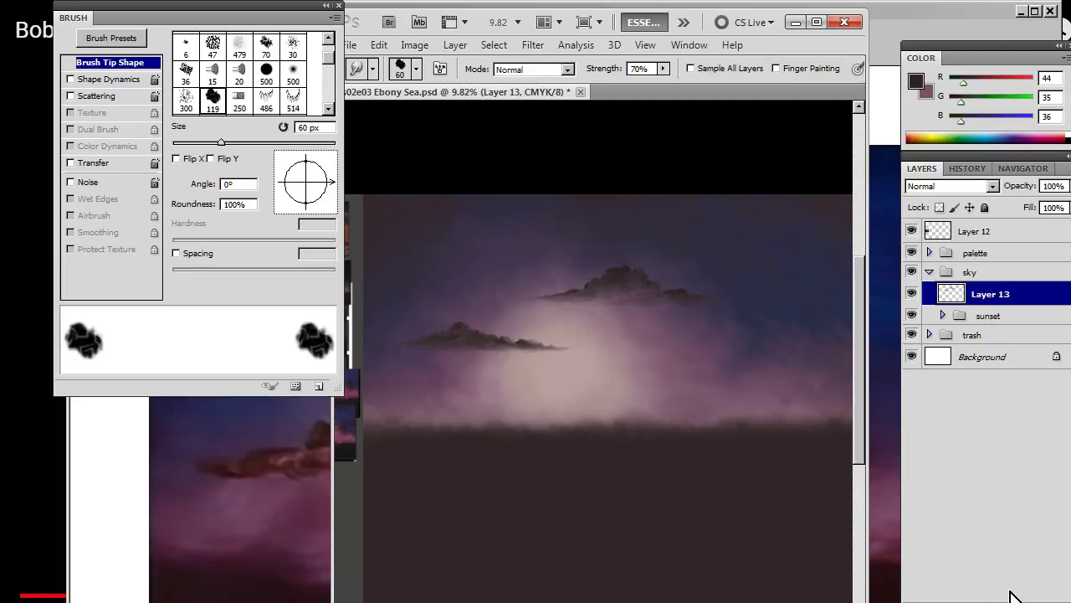
# - Add a layer above Layer 13, check the reference clouds, paint a short 80 px dark cloud beneath the upper cloud, and shift it slightly right
pyautogui.hotkey('ctrl', 'shift', 'alt', 'n')
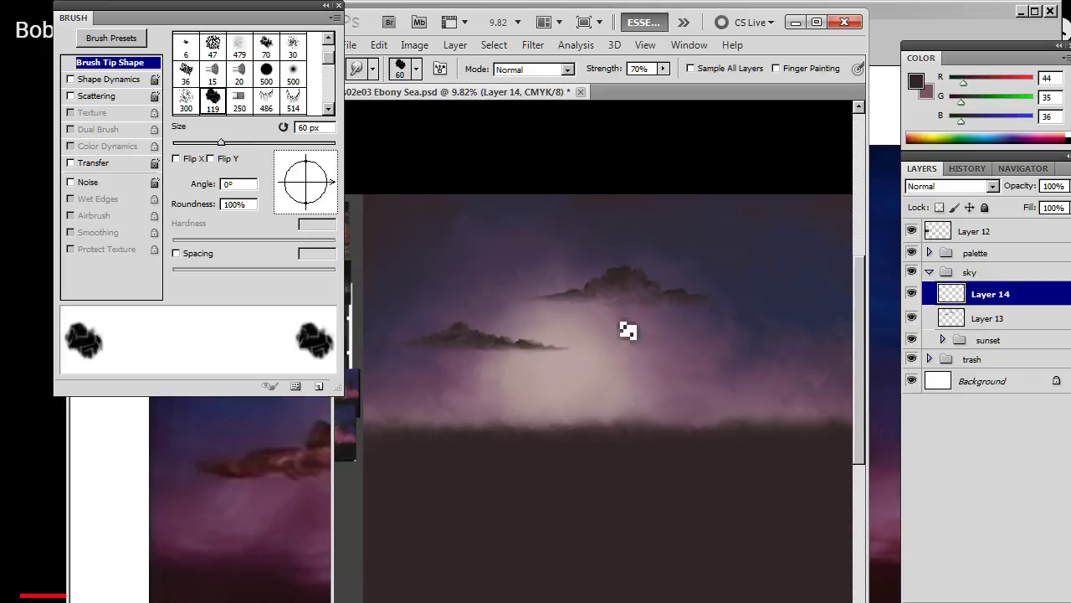
pyautogui.press('b')
pyautogui.hotkey('alt', 'Tab')
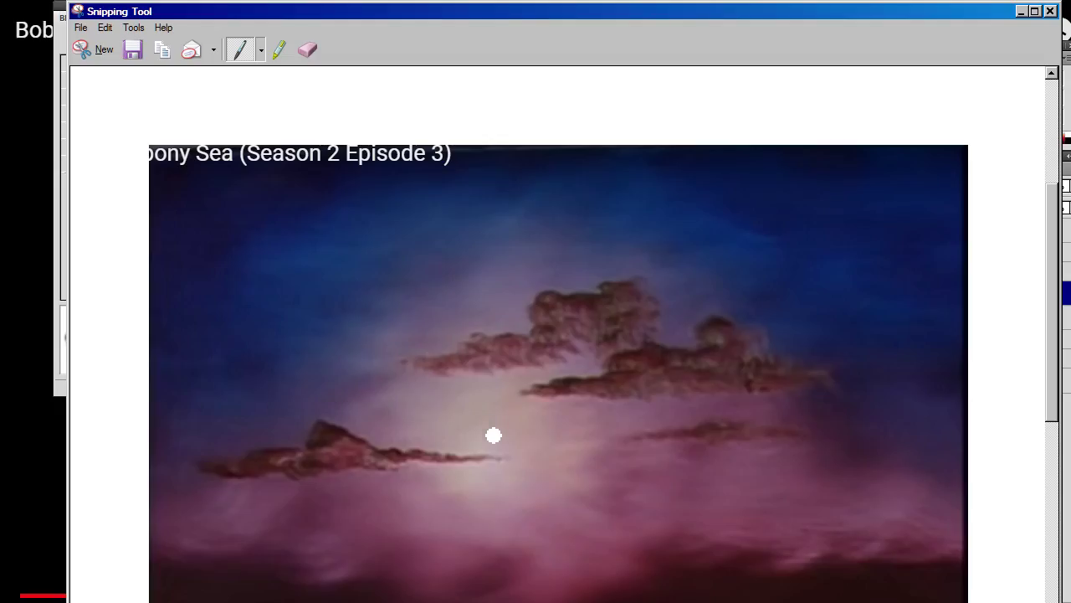
pyautogui.hotkey('alt', 'Tab')
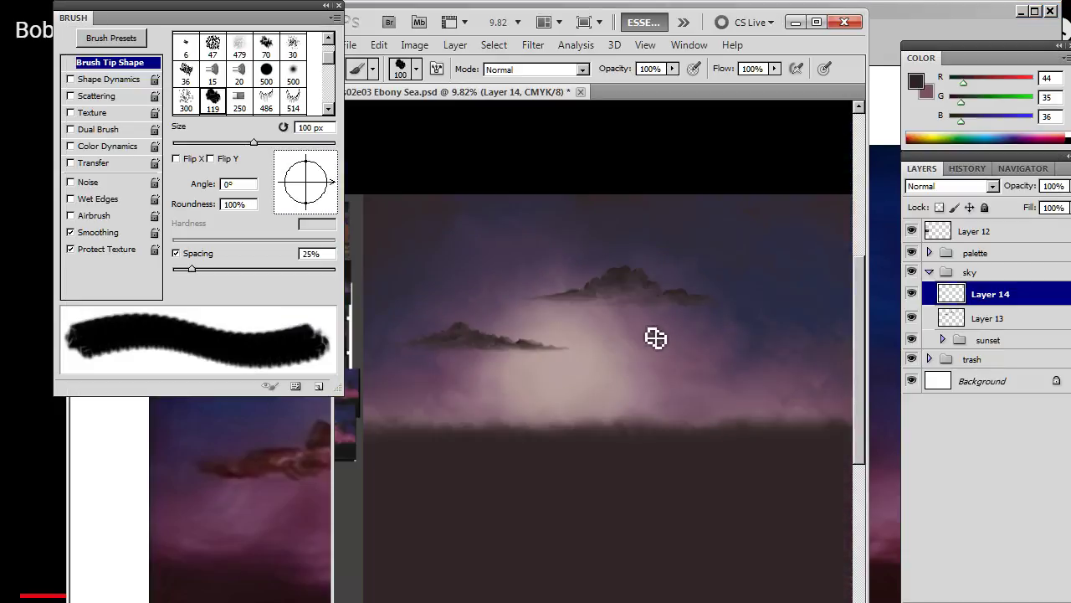
pyautogui.press('[')
pyautogui.moveTo(621, 327)
pyautogui.mouseDown()
pyautogui.moveTo(671, 314)
pyautogui.moveTo(689, 330)
pyautogui.moveTo(621, 310)
pyautogui.moveTo(642, 337)
pyautogui.moveTo(700, 328)
pyautogui.mouseUp()
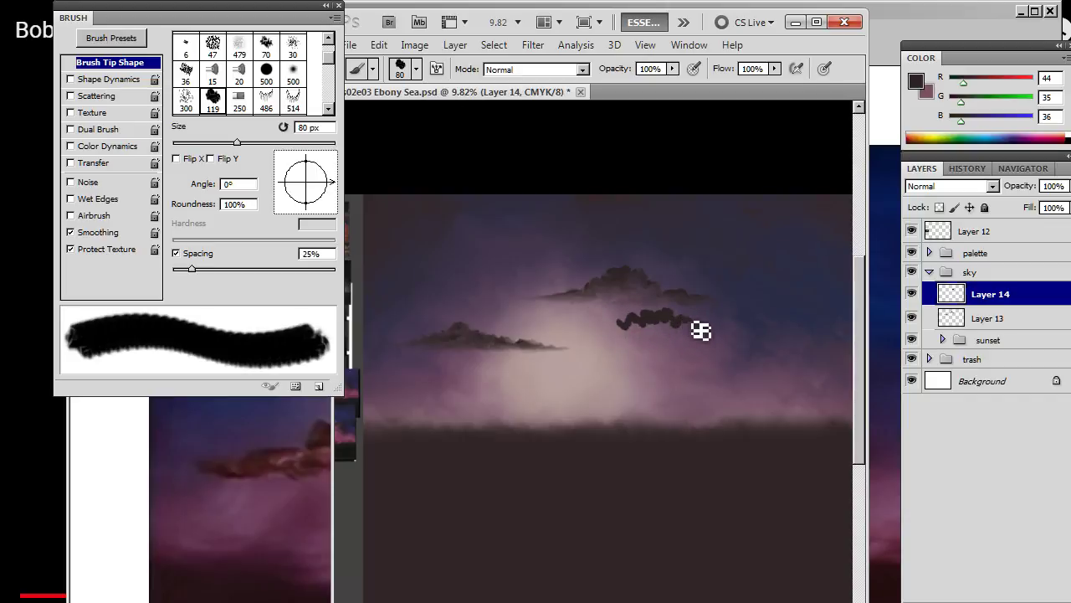
pyautogui.press('v')
pyautogui.press('b')
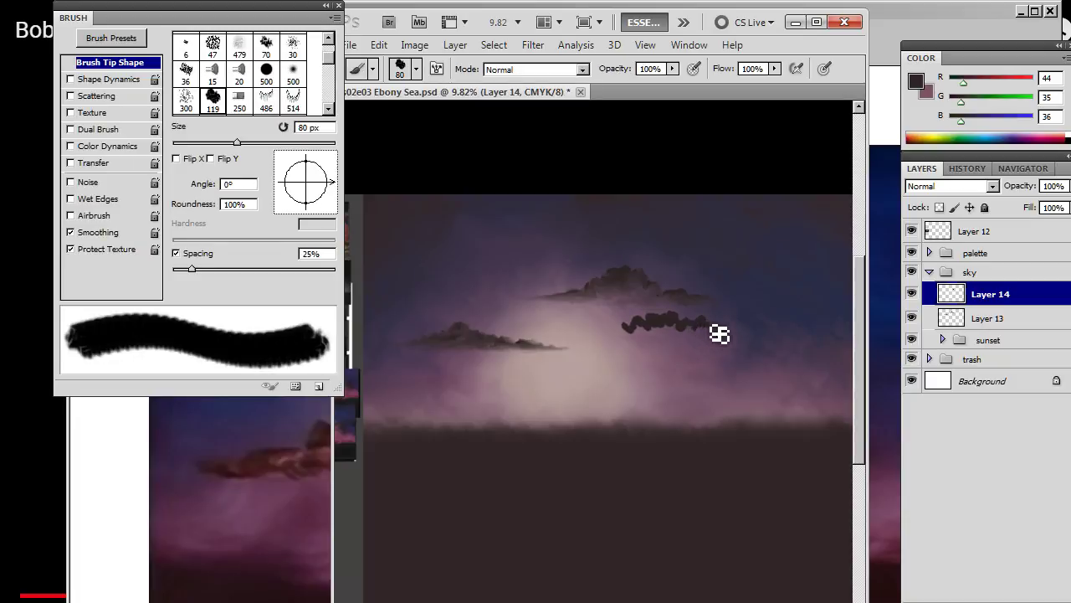
# - Smudge the new cloud on Layer 14 at 60 px and 70% strength, softening its base and tapering its ends
pyautogui.press('v')
pyautogui.moveTo(665, 335)
pyautogui.mouseDown()
pyautogui.moveTo(594, 338)
pyautogui.moveTo(652, 336)
pyautogui.moveTo(641, 338)
pyautogui.moveTo(645, 346)
pyautogui.moveTo(643, 333)
pyautogui.moveTo(615, 341)
pyautogui.mouseUp()
pyautogui.press('r')
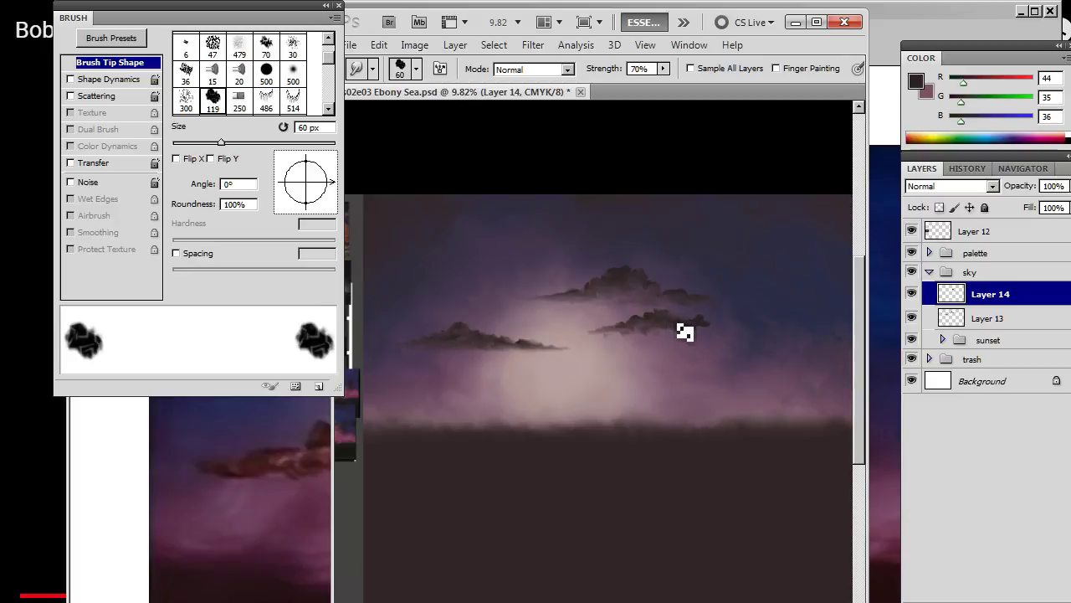
pyautogui.press('b')
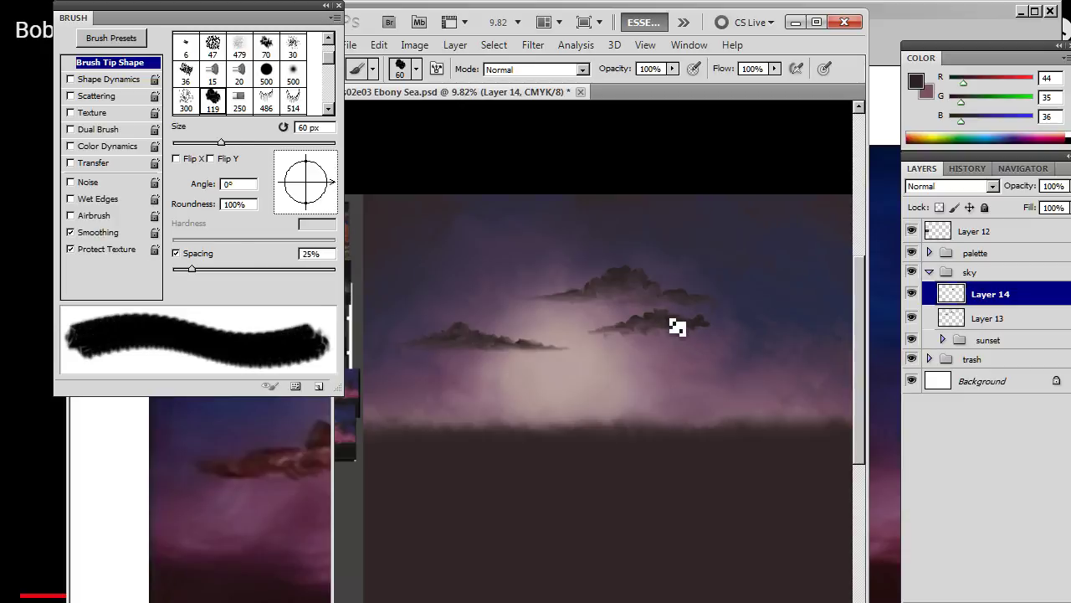
pyautogui.press('r')
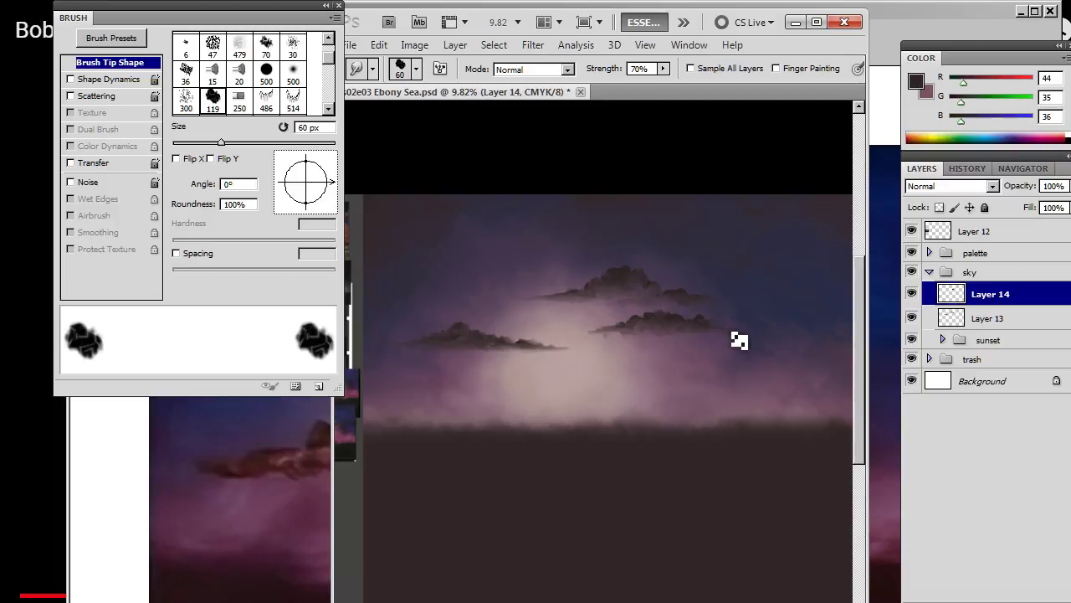
# - Paint 60 px dark puffs at the upper cloud's right end on Layer 14 and smudge them into its tail
pyautogui.press('b')
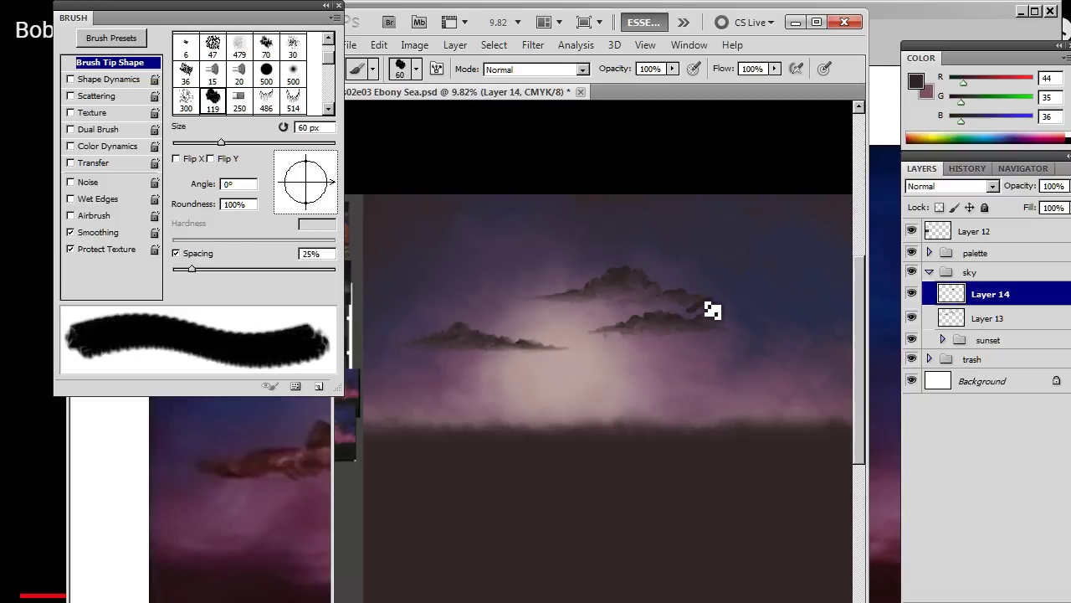
pyautogui.press('r')
pyautogui.press('b')
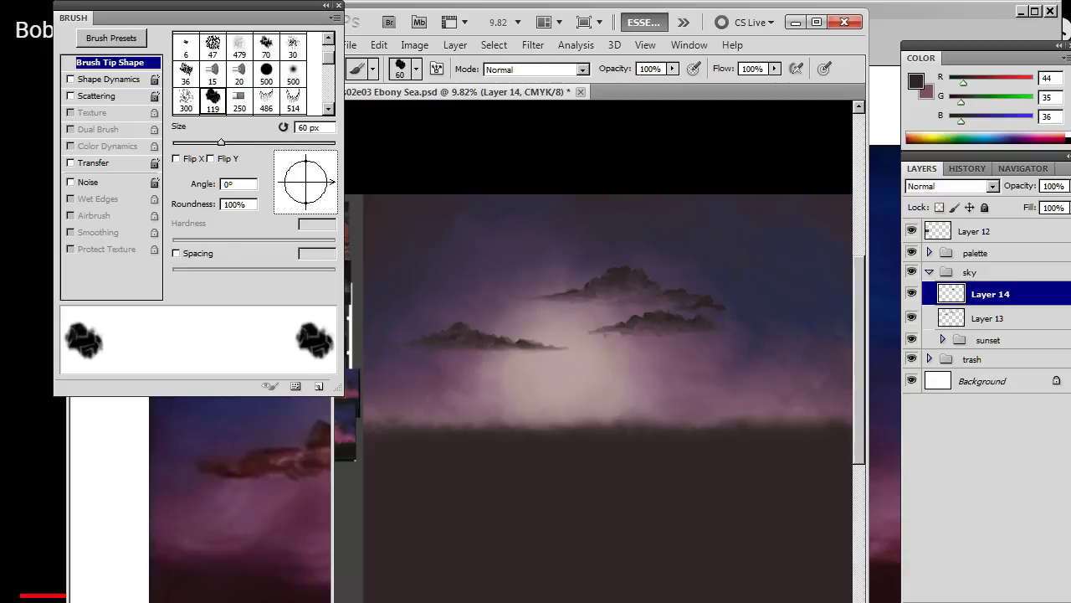
pyautogui.press('r')
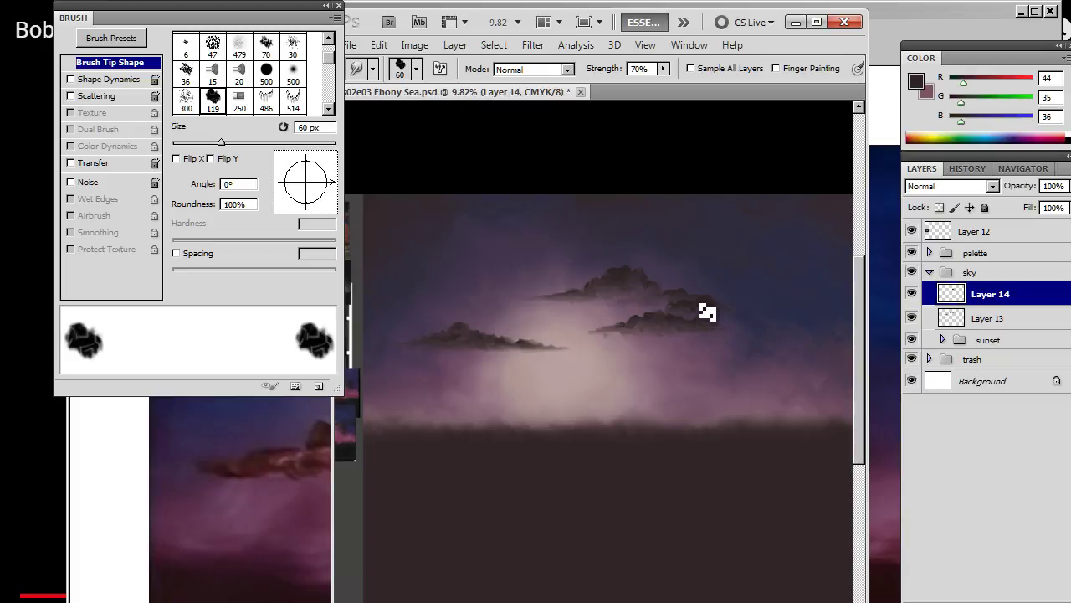
pyautogui.press('b')
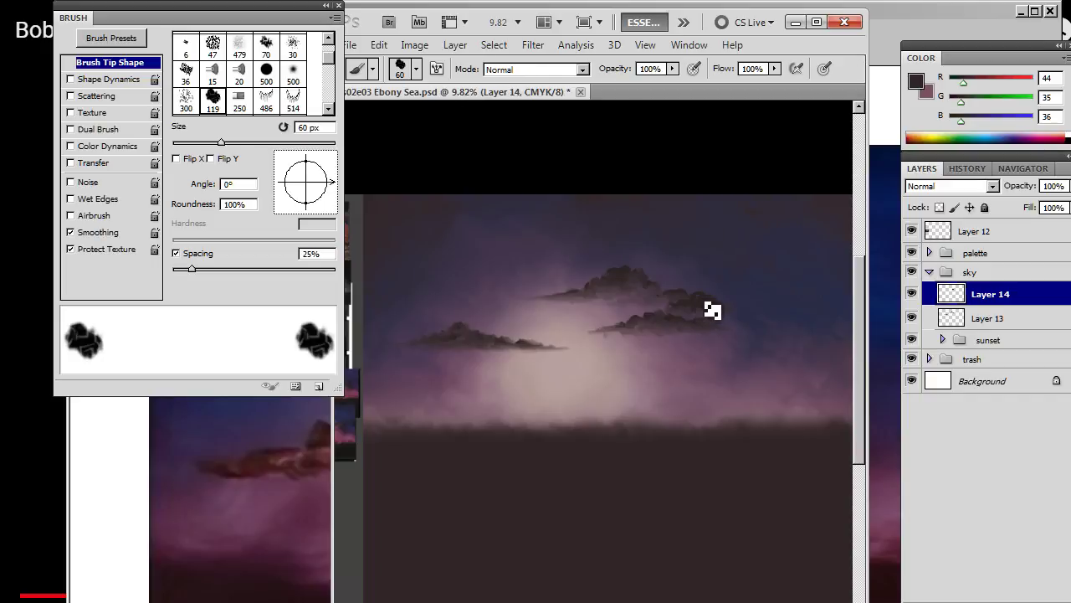
pyautogui.press('r')
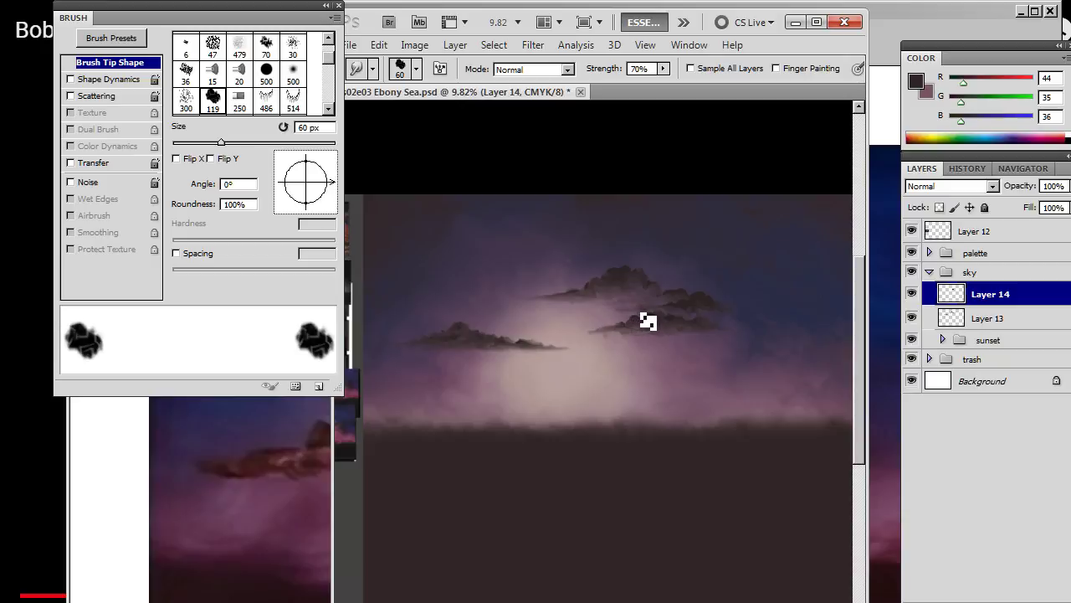
# - Extend the cloud bank between the upper and lower clouds at both ends on Layer 14 and smudge the tips into wisps
pyautogui.press('b')
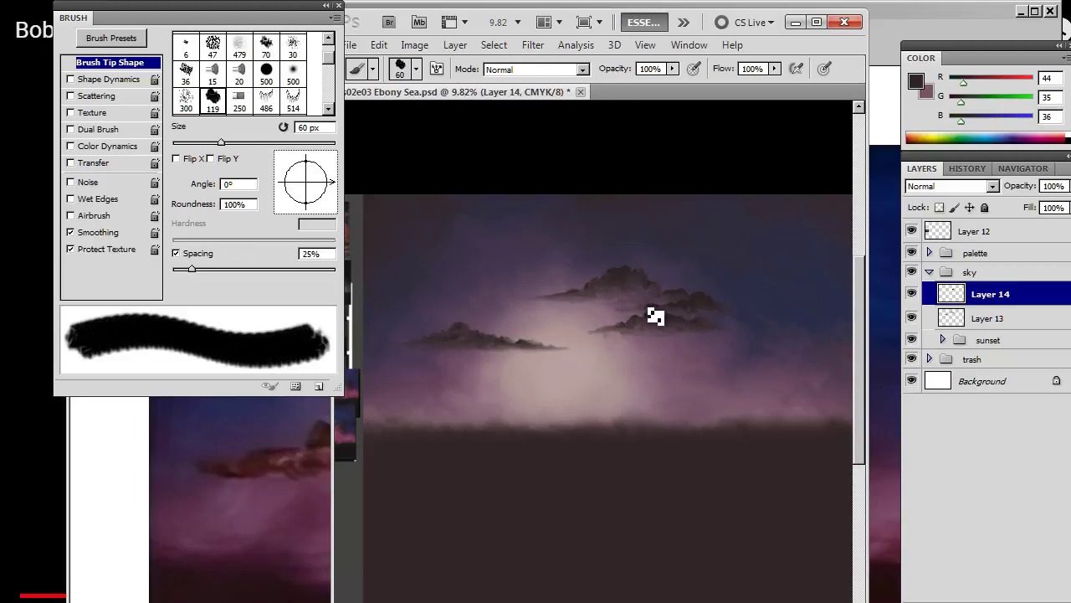
pyautogui.press('r')
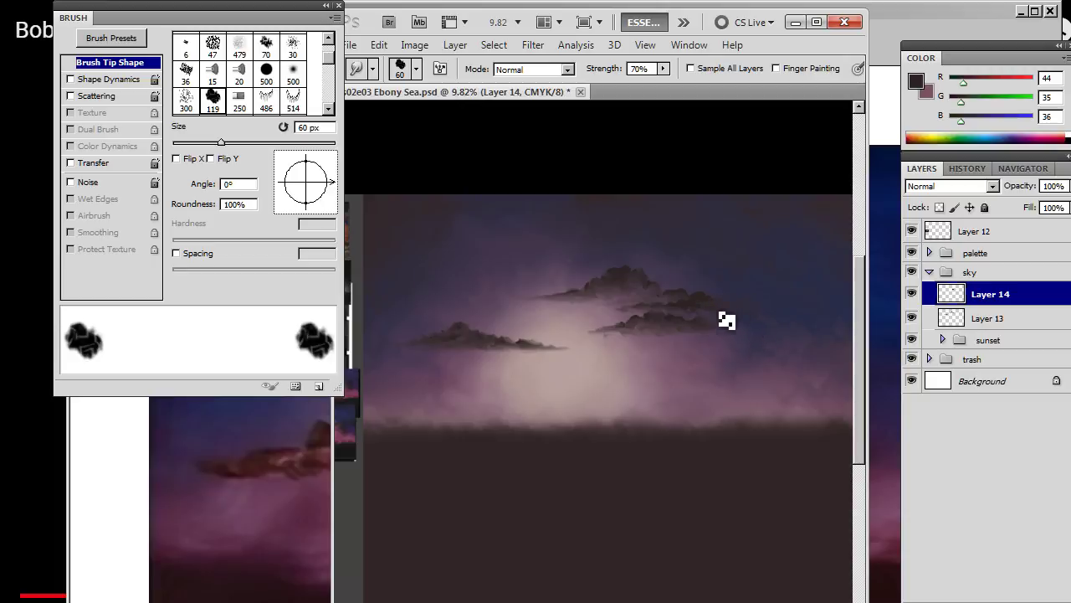
pyautogui.press('b')
pyautogui.moveTo(724, 309); pyautogui.dragTo(743, 305)
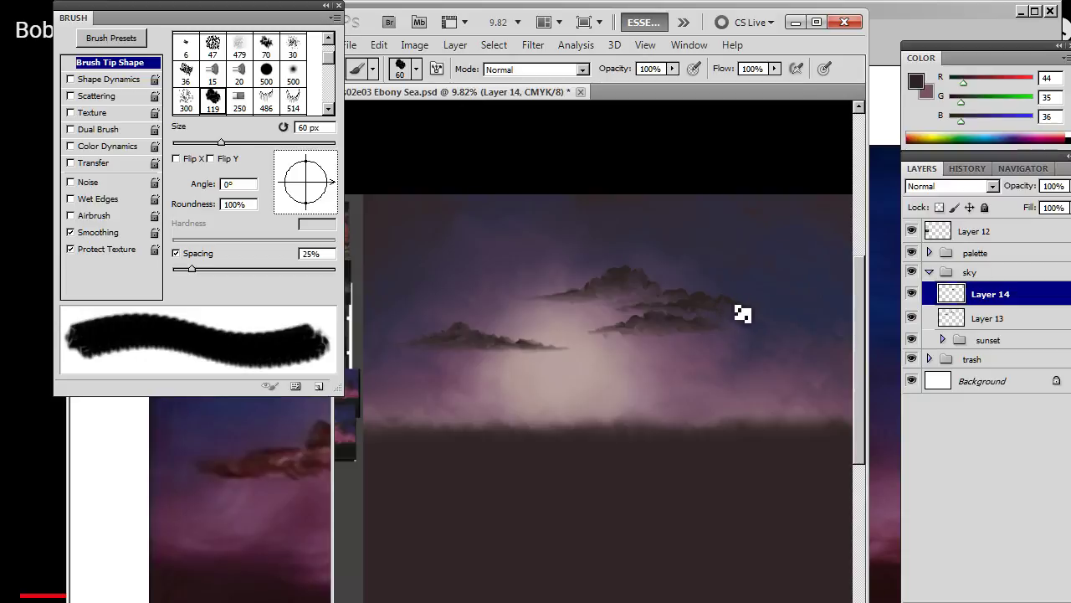
pyautogui.press('r')
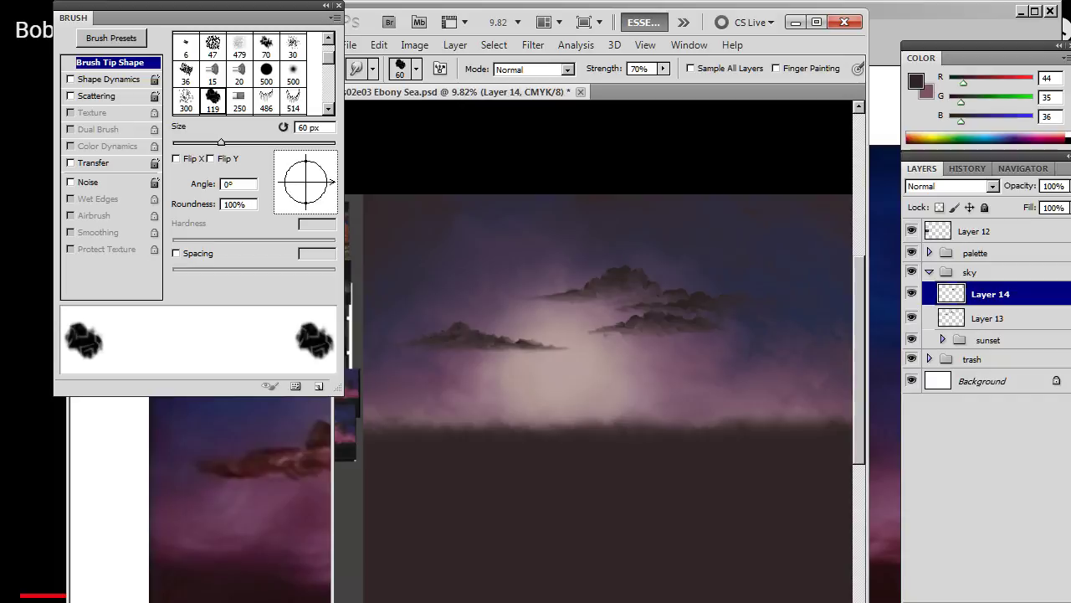
# - Compare with the reference, paint a thin 50 px dark cloud below the others to the right of the sun glow, and smudge its underside and ends
pyautogui.hotkey('alt', 'Tab')
pyautogui.hotkey('alt', 'Tab')
pyautogui.press('b')
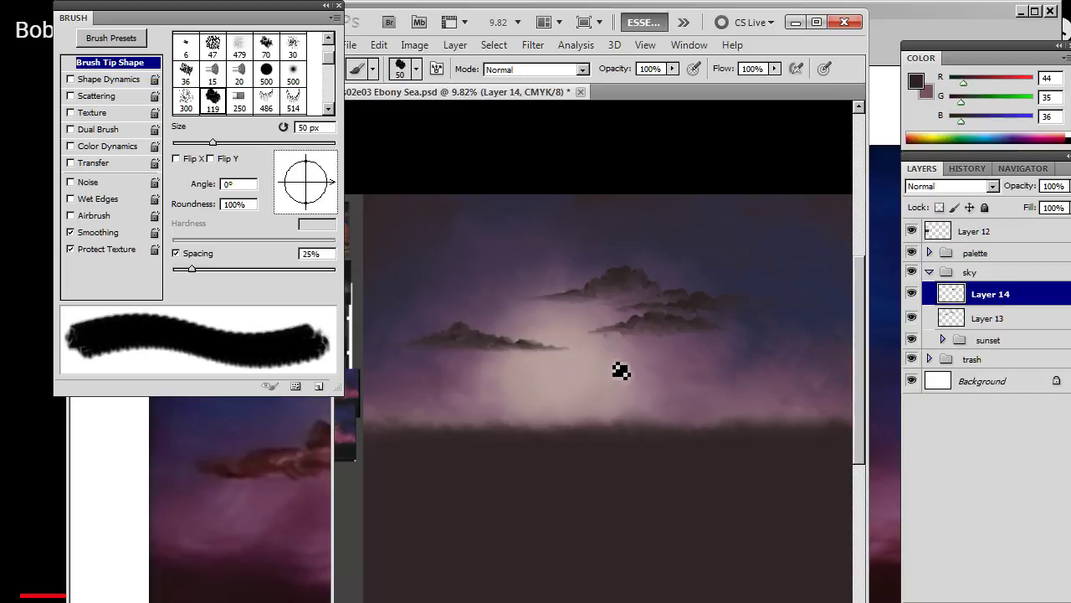
pyautogui.moveTo(611, 361); pyautogui.dragTo(665, 361)
pyautogui.press('r')
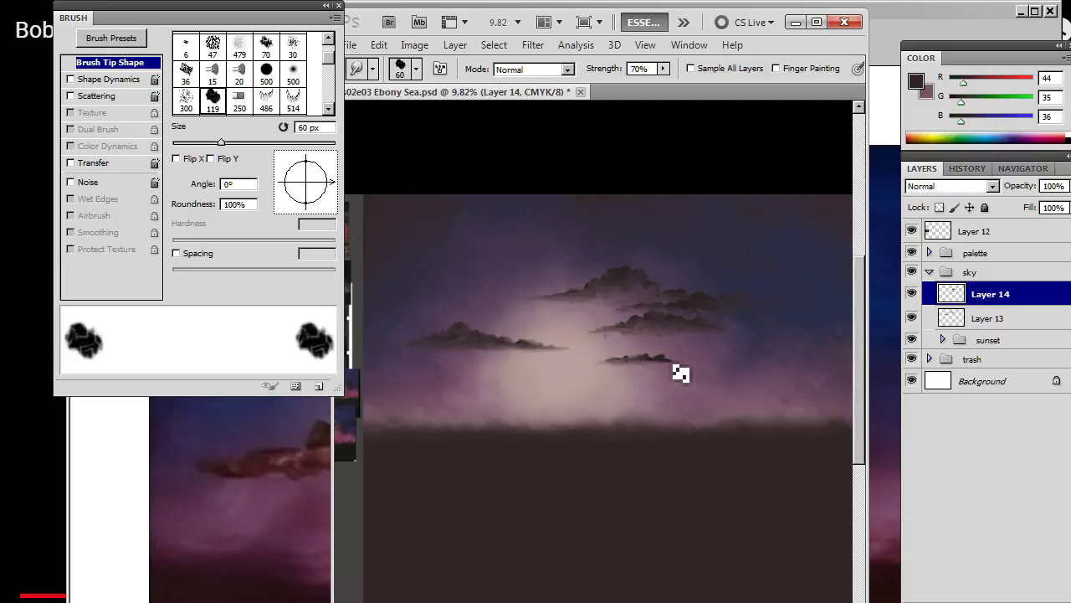
pyautogui.moveTo(669, 371)
pyautogui.mouseDown()
pyautogui.moveTo(701, 372)
pyautogui.moveTo(654, 370)
pyautogui.mouseUp()
pyautogui.moveTo(633, 375); pyautogui.dragTo(605, 373)
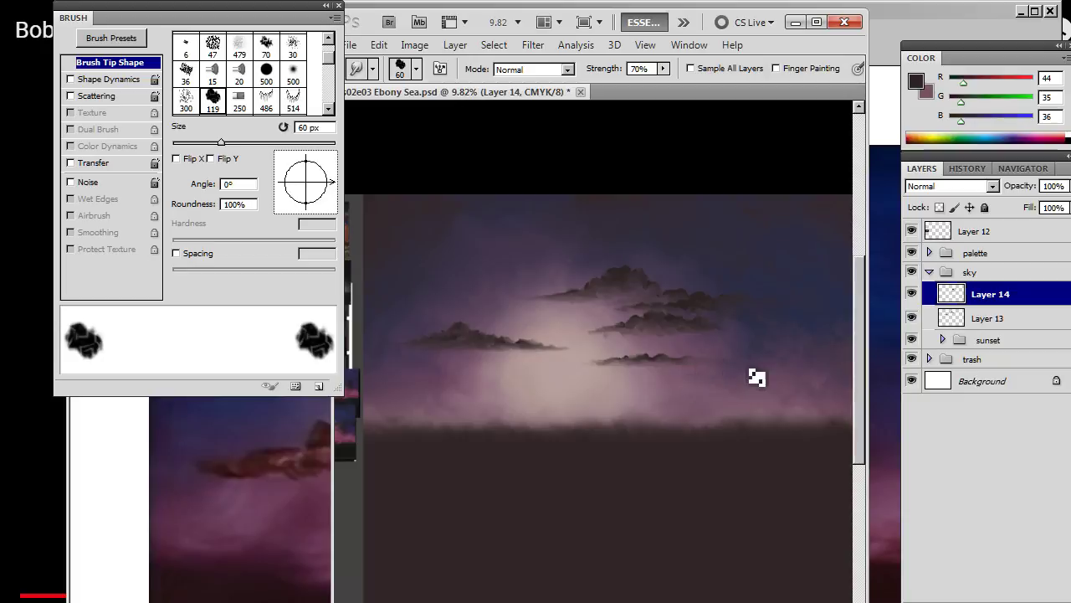
pyautogui.press('e')
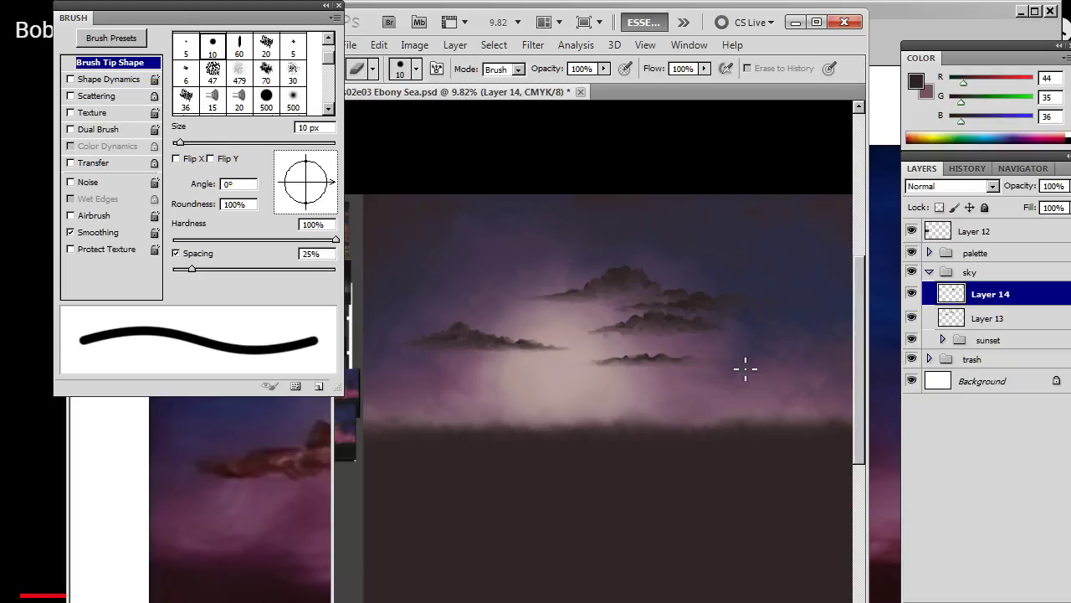
pyautogui.press(']')
pyautogui.press(']')
pyautogui.press(']')
pyautogui.press(']')
pyautogui.press(']')
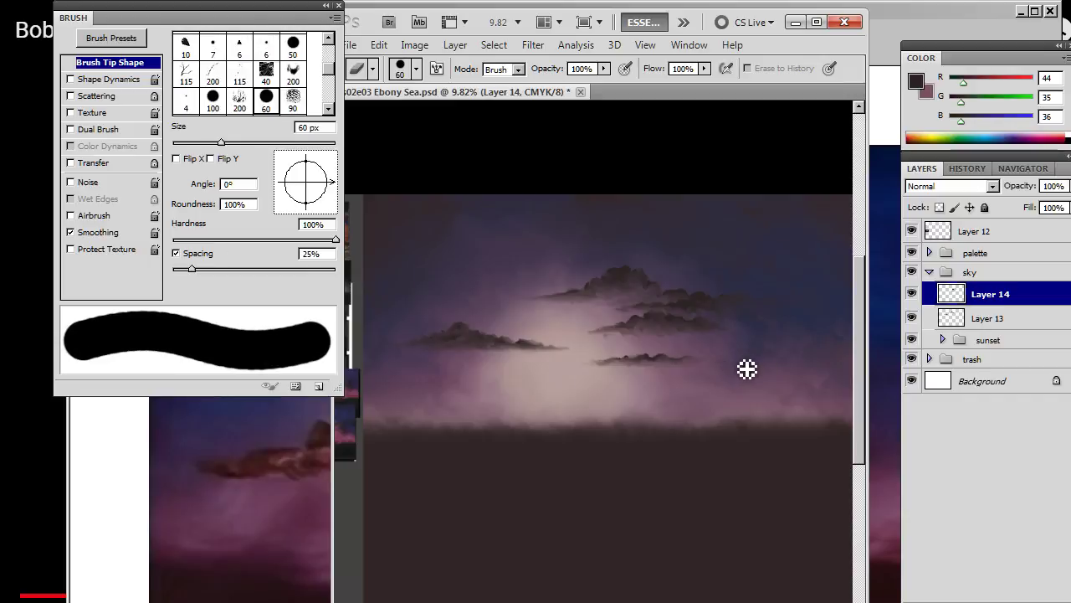
pyautogui.press('r')
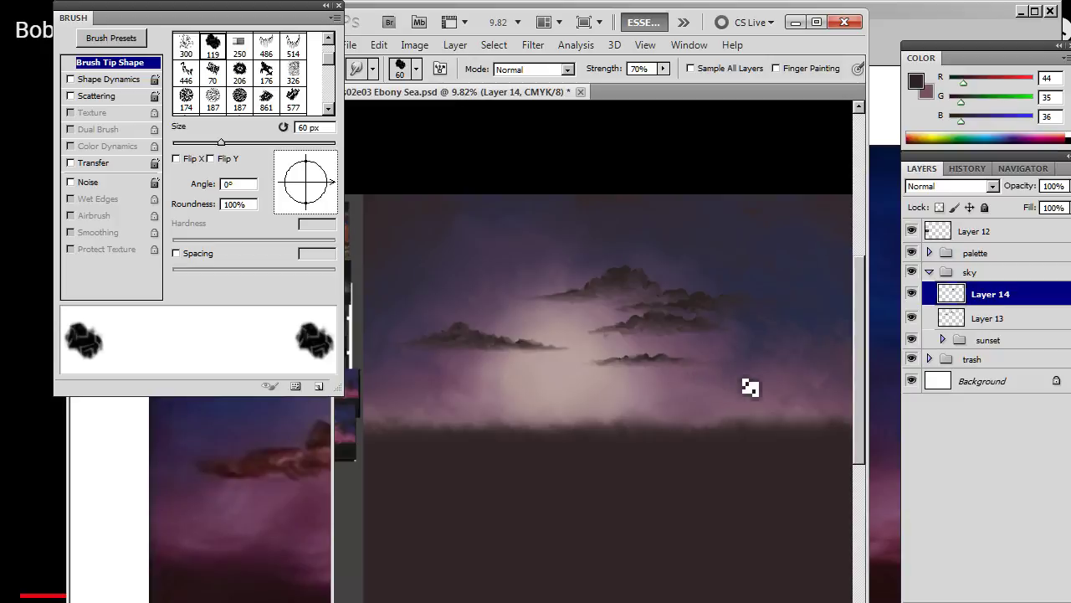
# - Bring the whole painting and its reference strip into view and save the Ebony Sea document
pyautogui.press('z')
pyautogui.moveTo(687, 382)
pyautogui.mouseDown()
pyautogui.moveTo(627, 385)
pyautogui.moveTo(614, 409)
pyautogui.mouseUp()
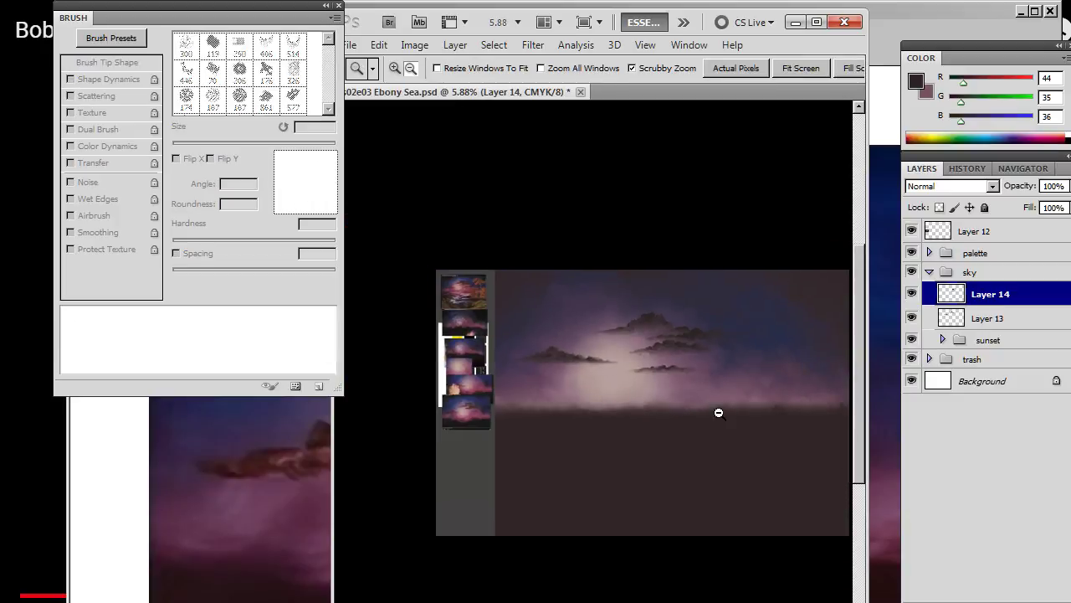
pyautogui.moveTo(718, 413); pyautogui.dragTo(661, 403)
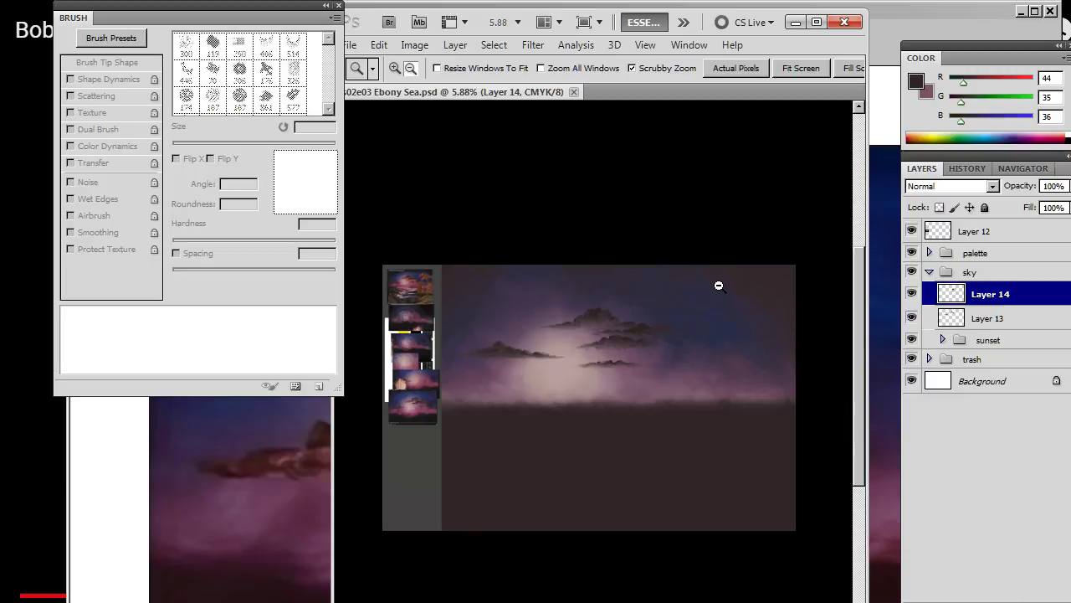
# - Switch to OBS and stop the live stream
pyautogui.hotkey('alt', 'Tab')
pyautogui.hotkey('alt', 'Tab')
pyautogui.hotkey('alt', 'Tab')
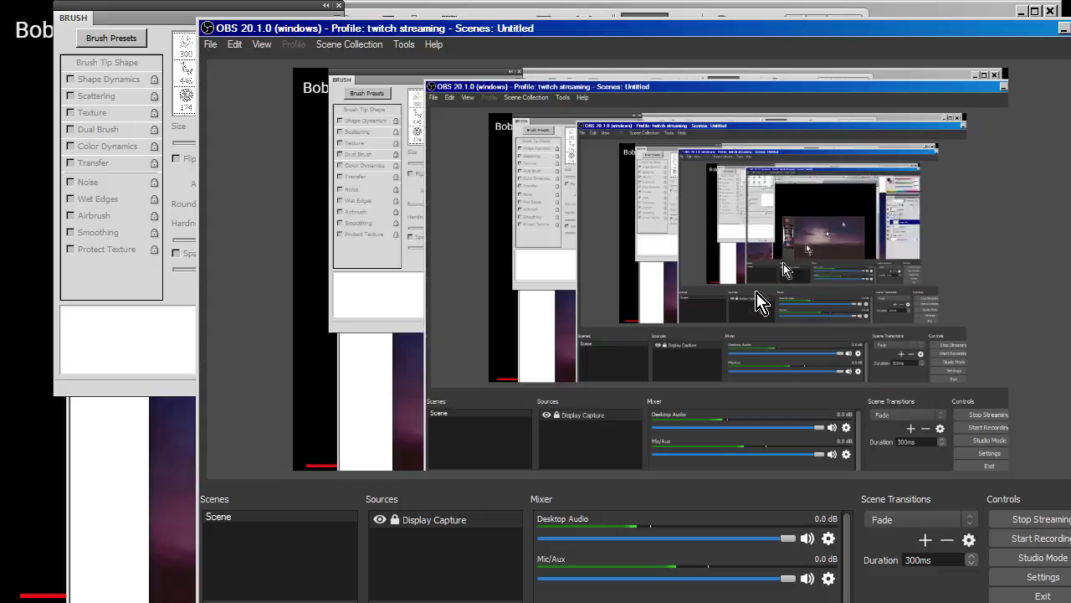
pyautogui.click(1031, 519)
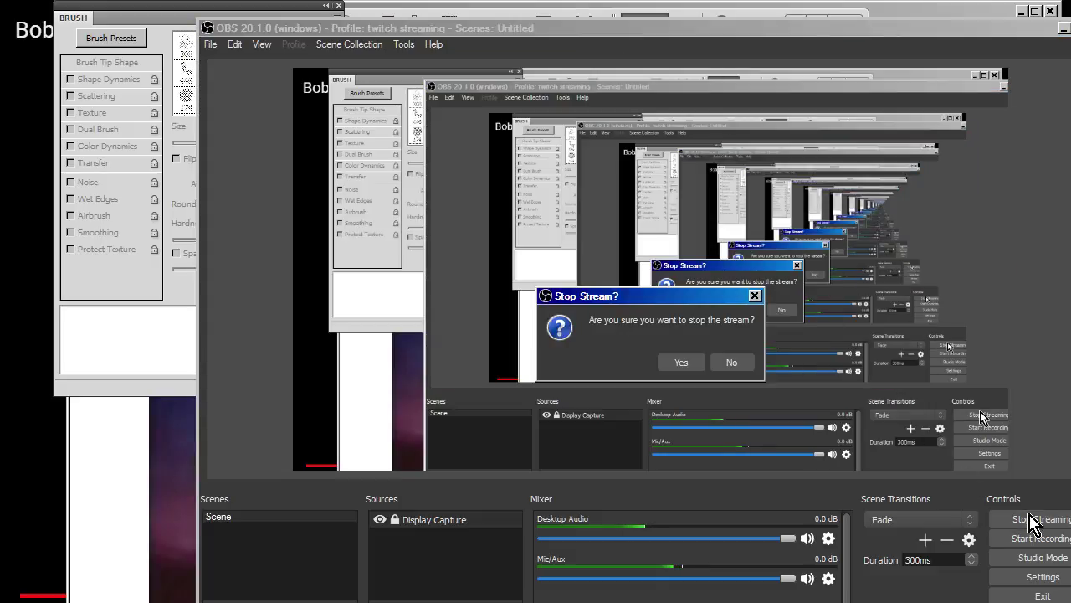